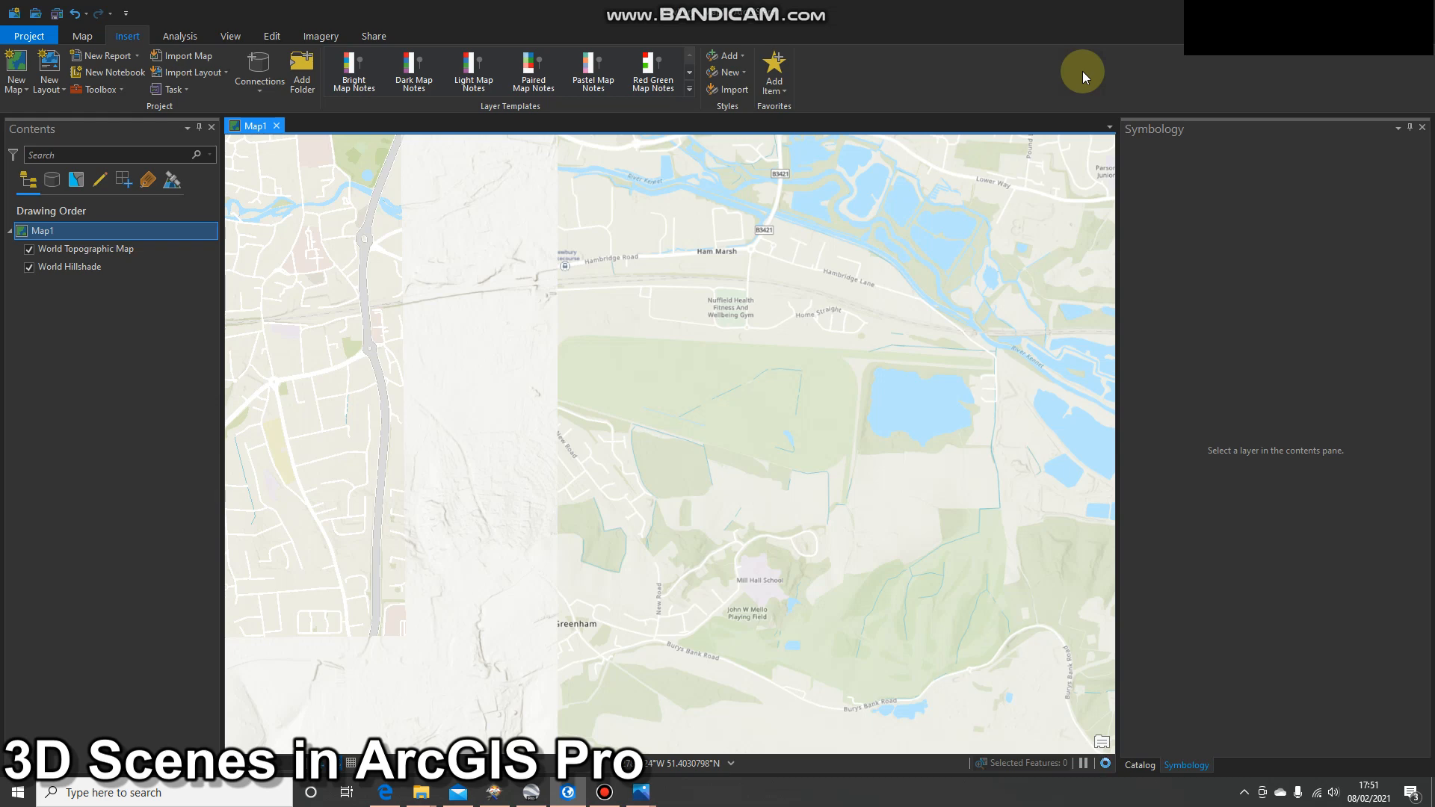
- Switch to the browser to review the OpenStreetMap export extent, and find NewburyRacecourse.osm in the Newbury project folder
{"action": "left_click", "coordinate": [385, 792]}
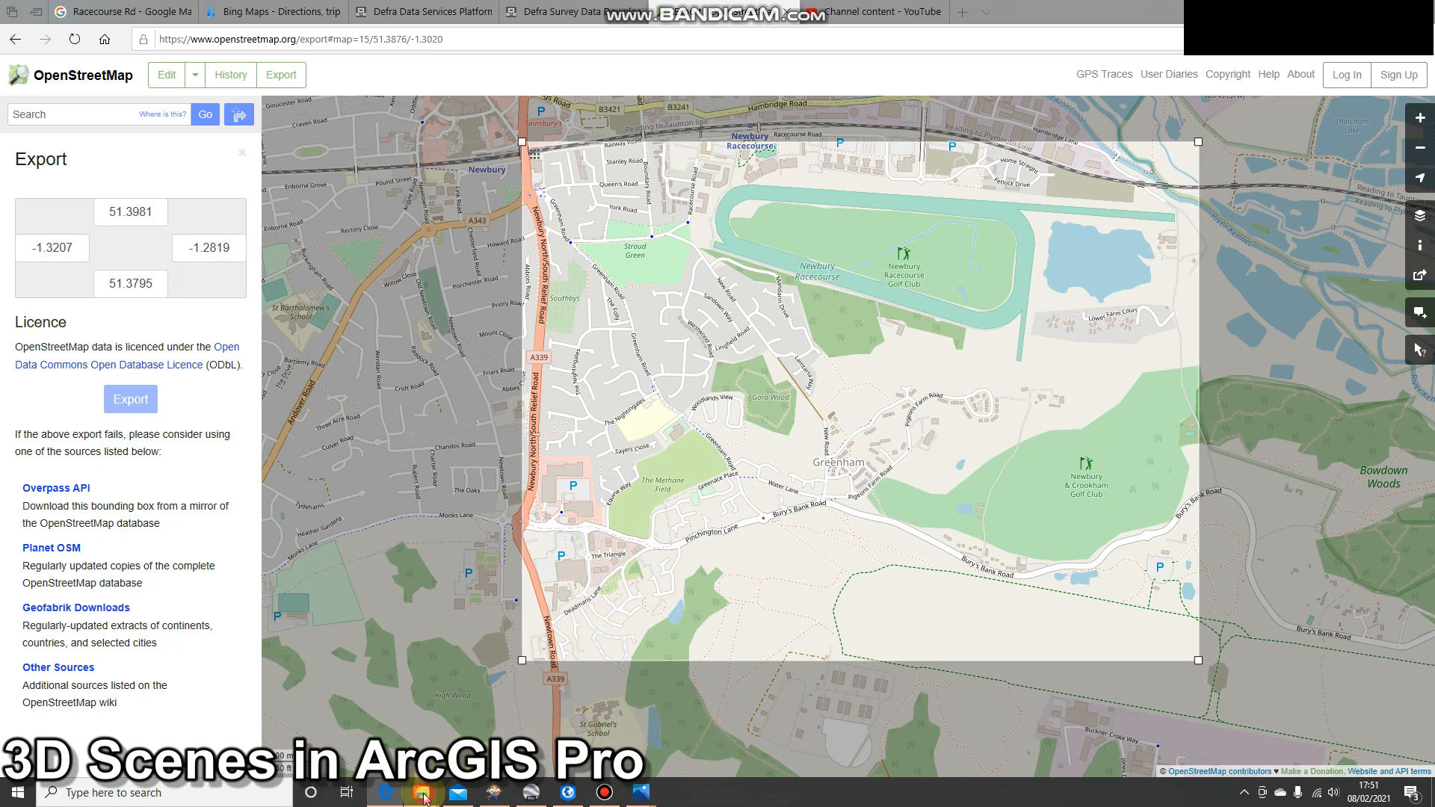
{"action": "mouse_move", "coordinate": [422, 791]}
{"action": "left_click", "coordinate": [299, 721]}
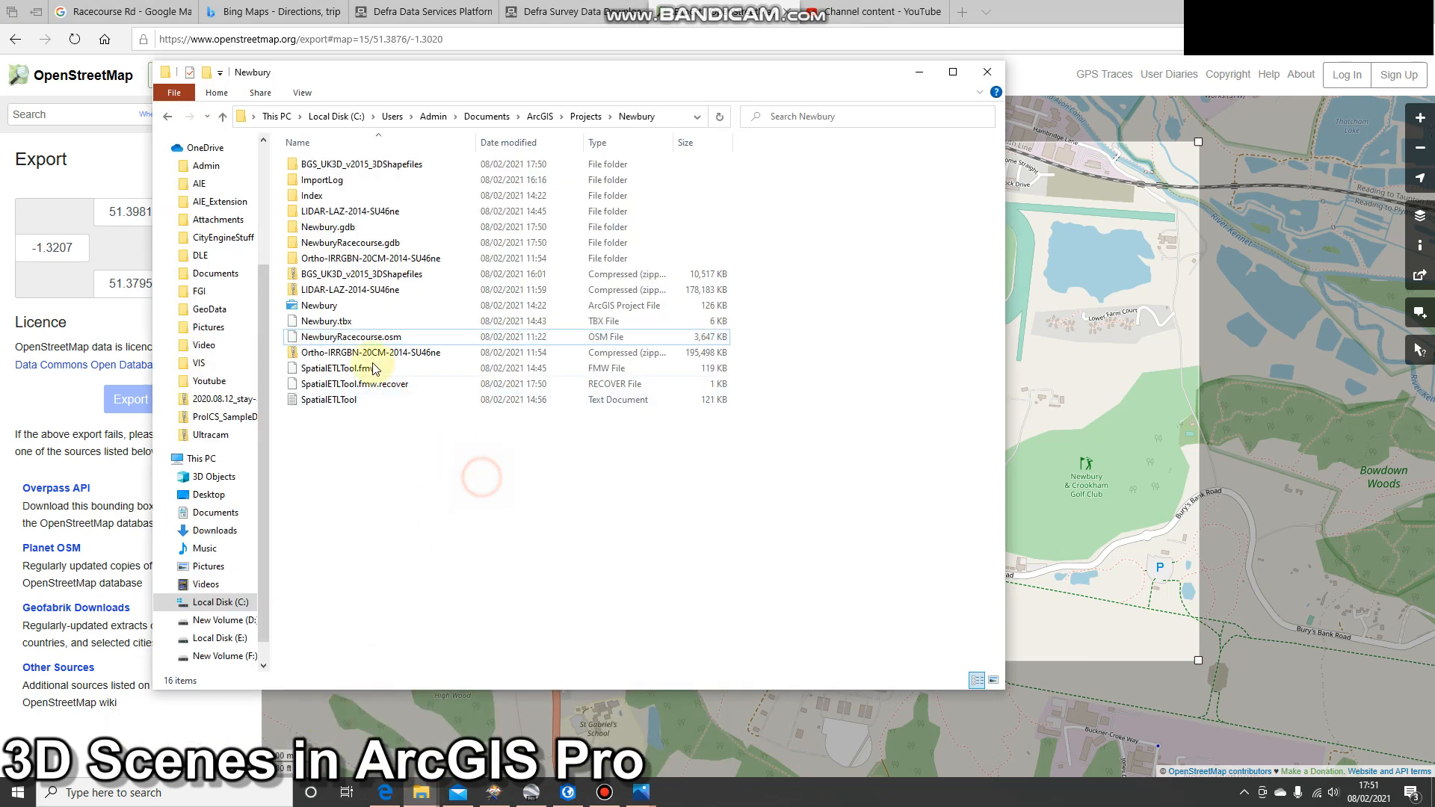
{"action": "left_click", "coordinate": [376, 338]}
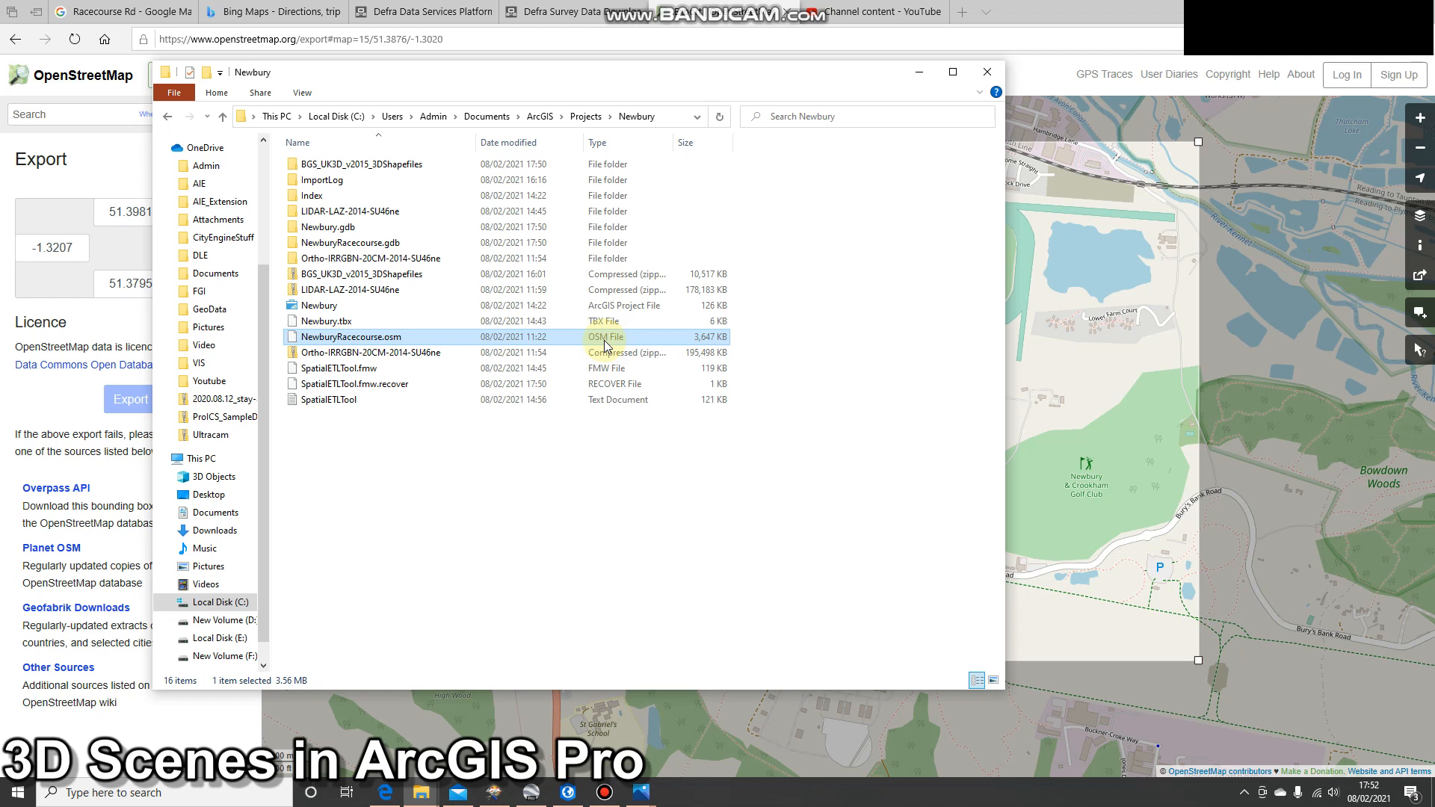
- Switch to ArcGIS Pro and collapse the geodatabase feature class listing in the project catalog
{"action": "left_click", "coordinate": [570, 794]}
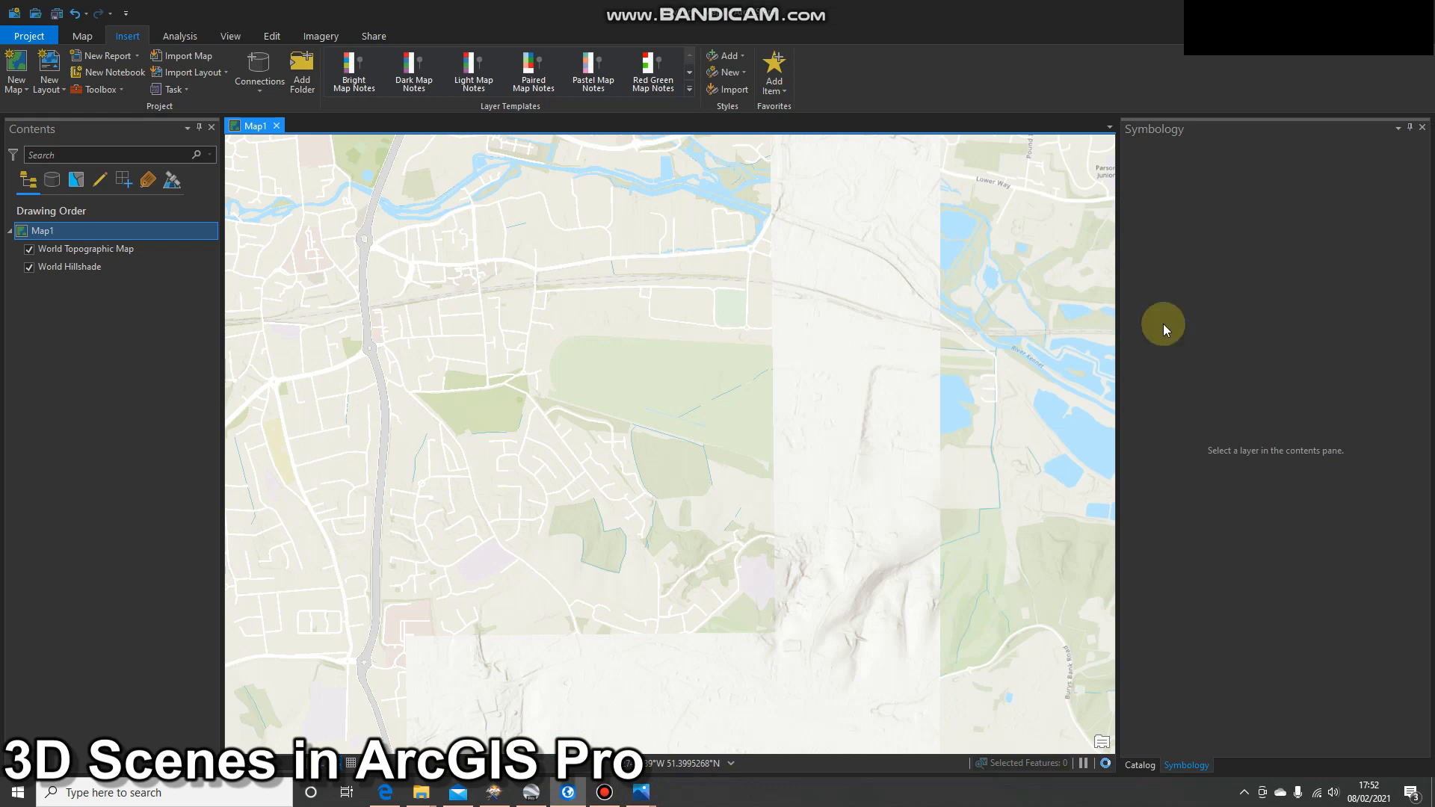
{"action": "left_click", "coordinate": [1136, 765]}
{"action": "scroll", "coordinate": [1217, 282], "scroll_direction": "up", "scroll_amount": 5}
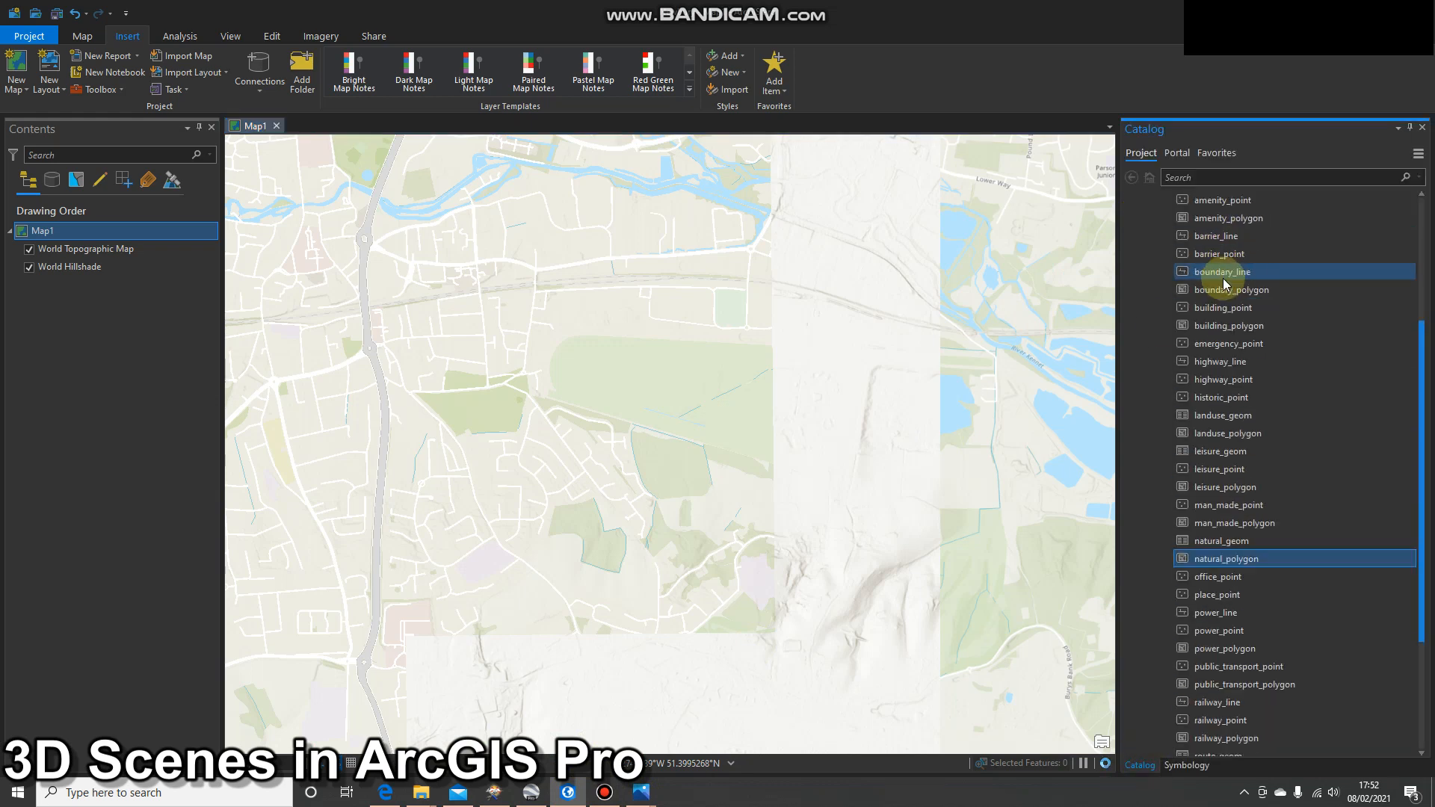
{"action": "left_click", "coordinate": [1158, 360]}
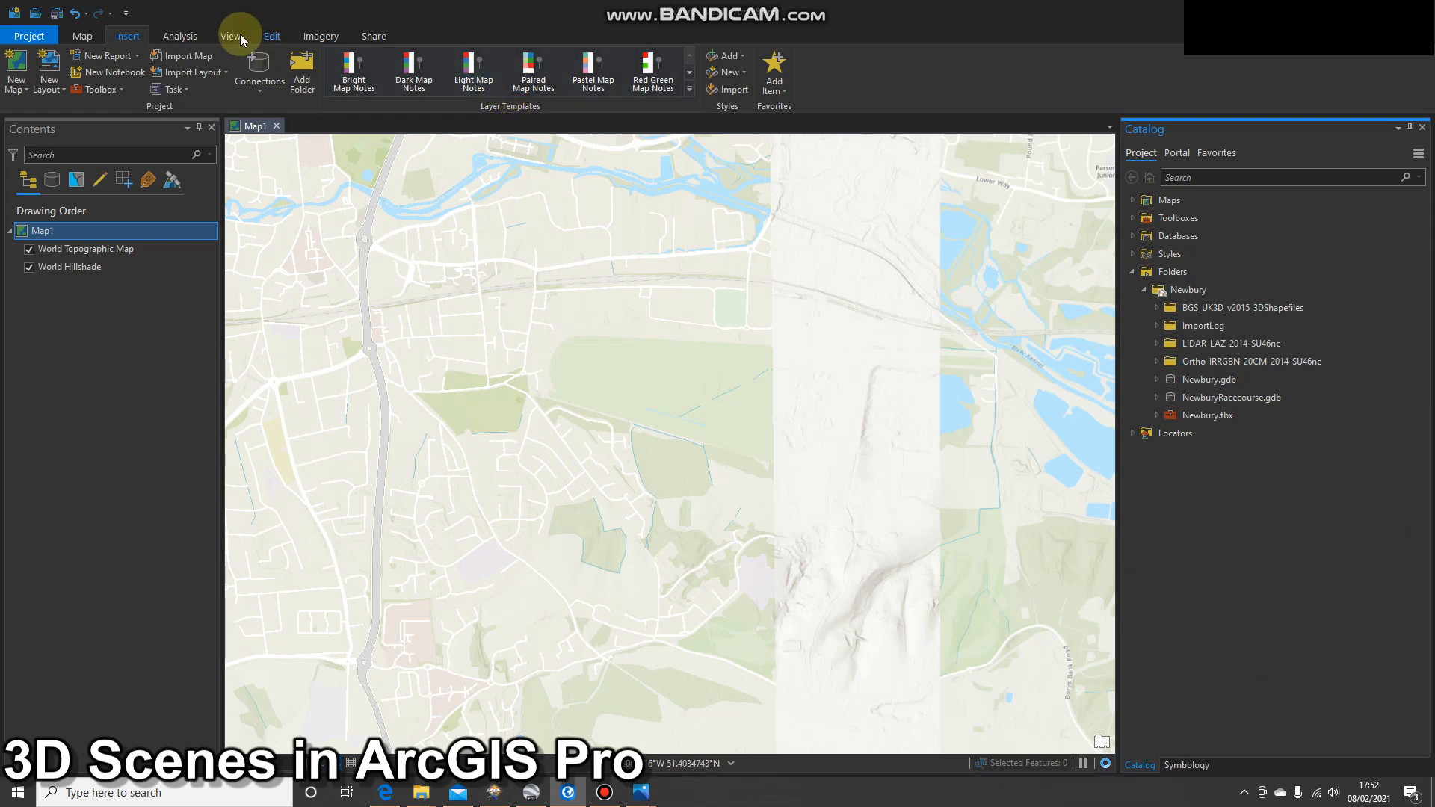
- Open the Quick Import geoprocessing tool from the Data Interoperability toolbox
{"action": "left_click", "coordinate": [196, 38]}
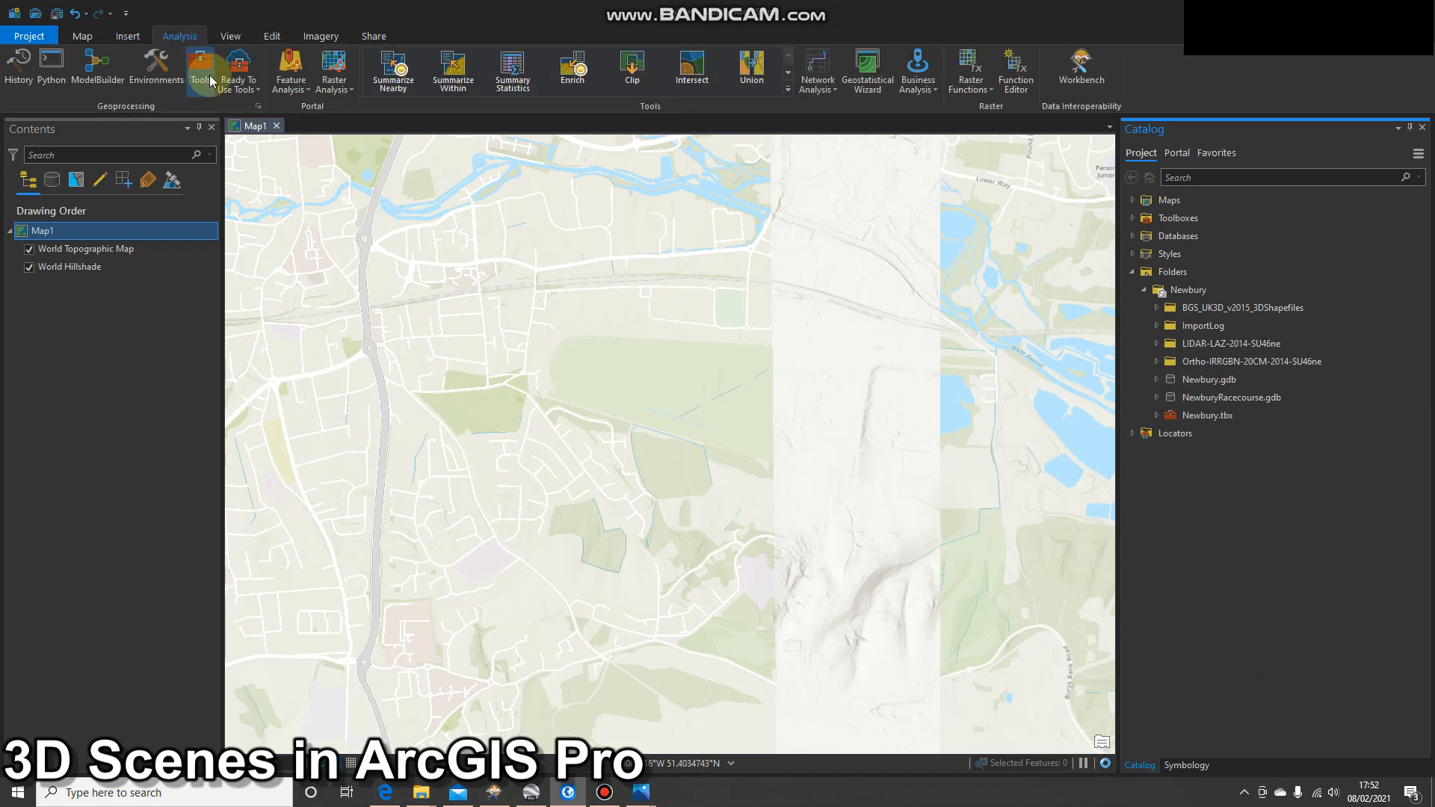
{"action": "left_click", "coordinate": [230, 36]}
{"action": "left_click", "coordinate": [292, 71]}
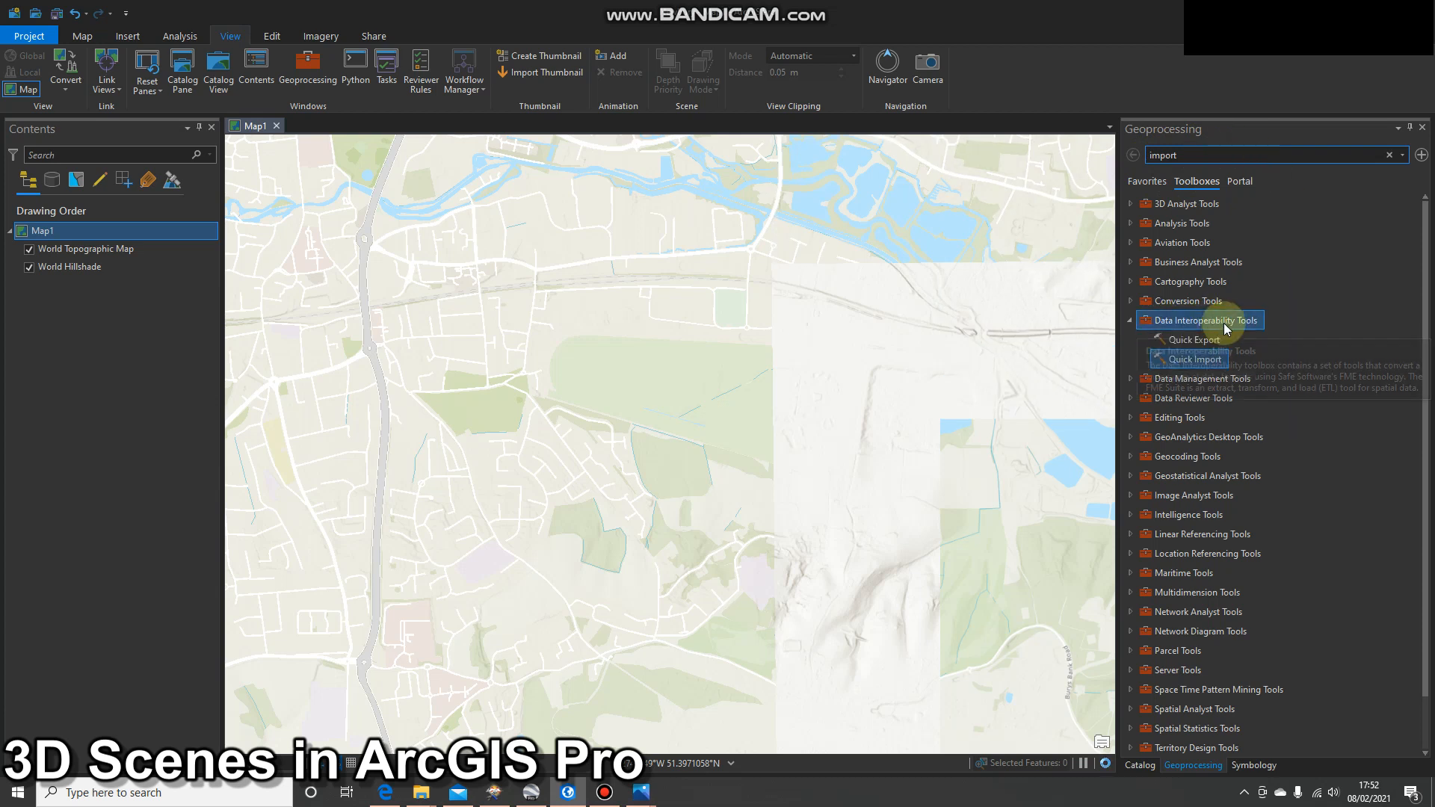
{"action": "double_click", "coordinate": [1192, 361]}
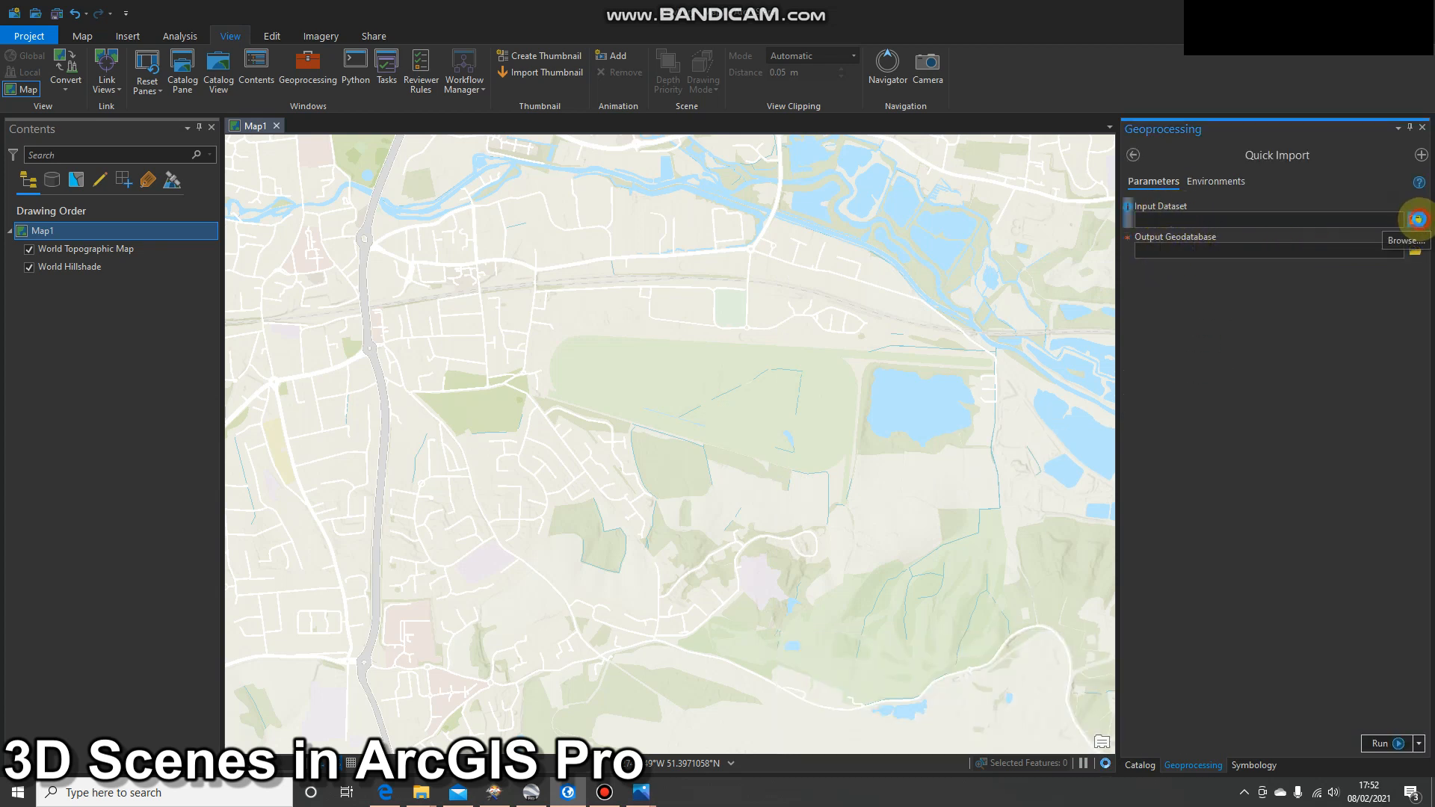
- Set the Quick Import input dataset to NewburyRacecourse.osm, using the OpenStreetMap (OSM) XML format
{"action": "left_click", "coordinate": [1418, 219]}
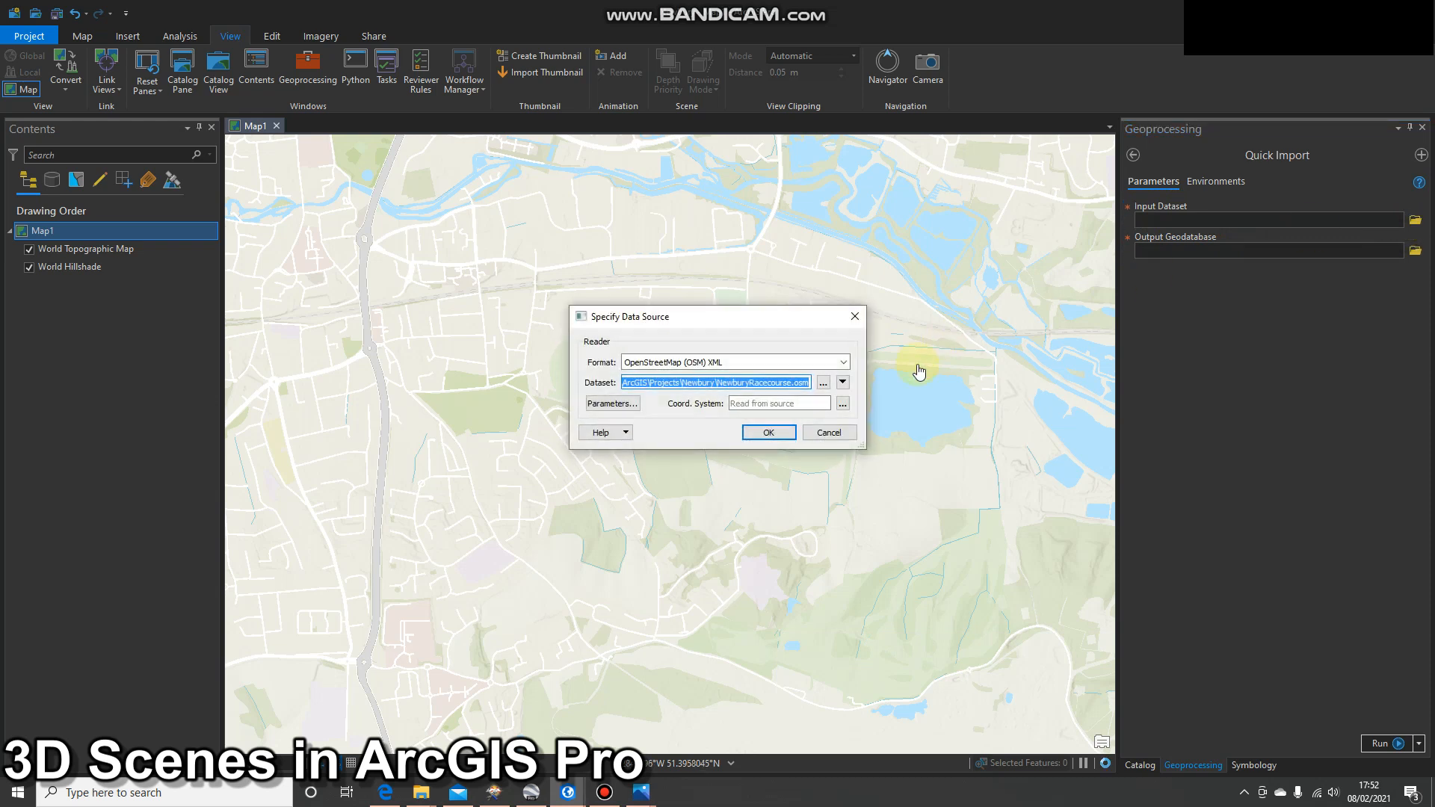
{"action": "left_click", "coordinate": [846, 362]}
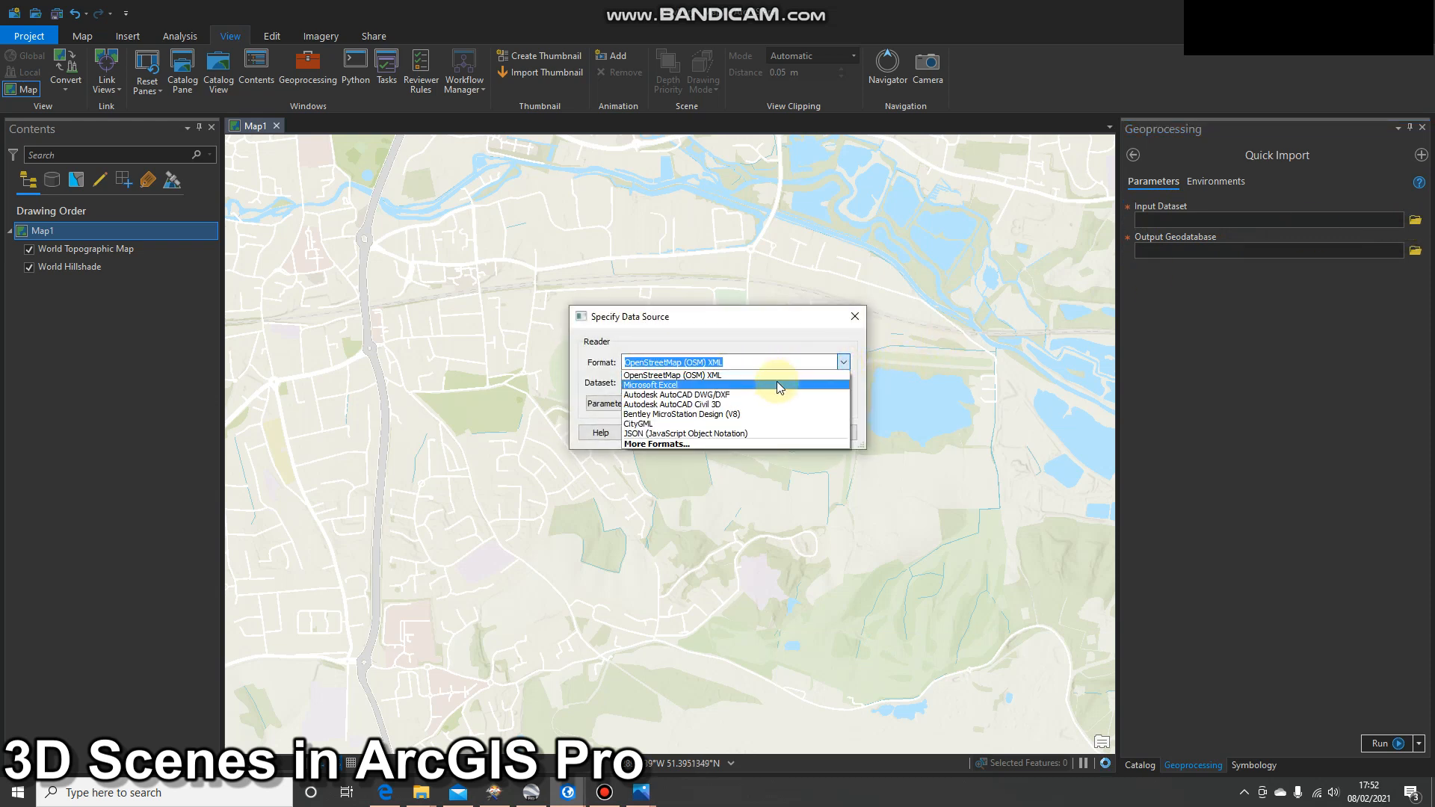
{"action": "left_click", "coordinate": [676, 376]}
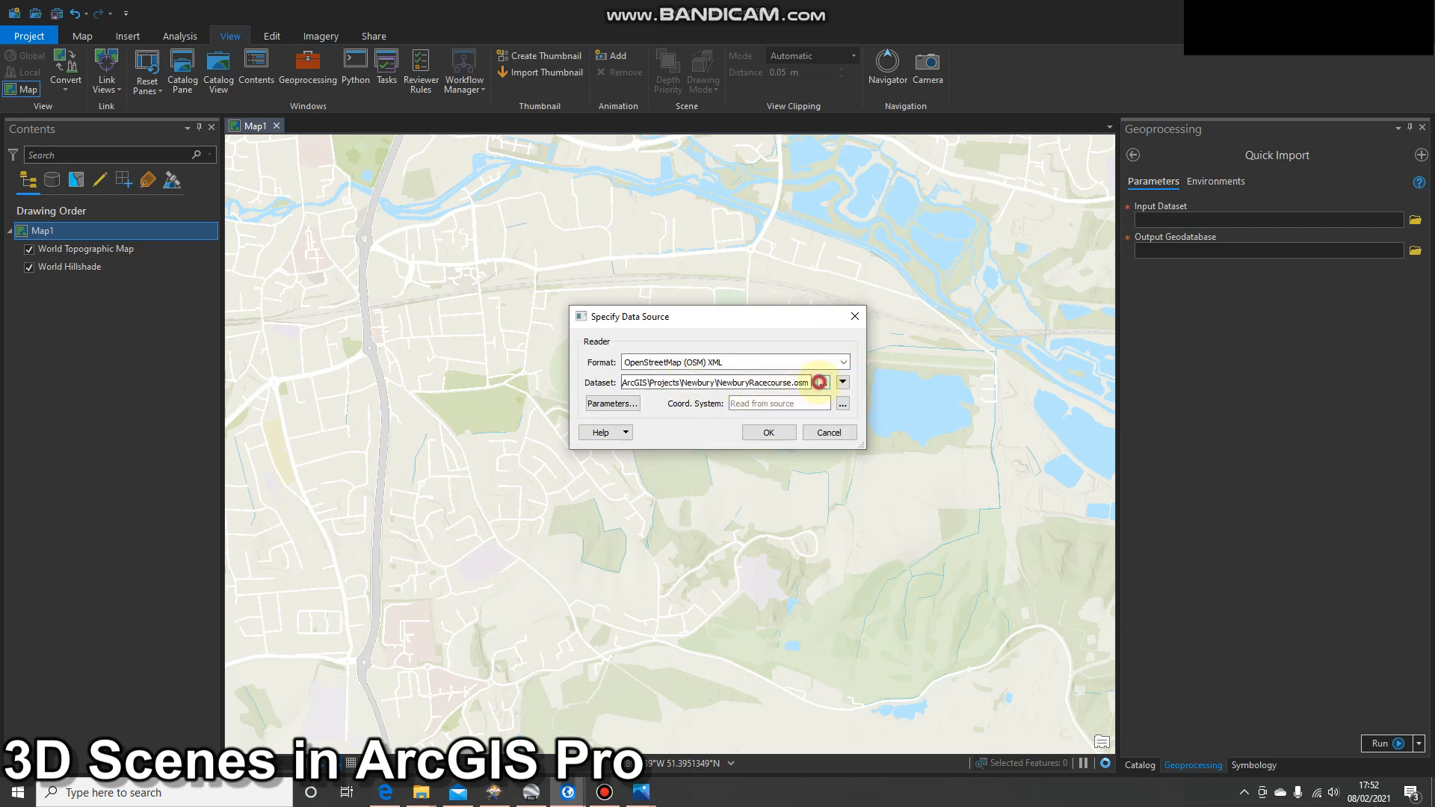
{"action": "left_click", "coordinate": [823, 384]}
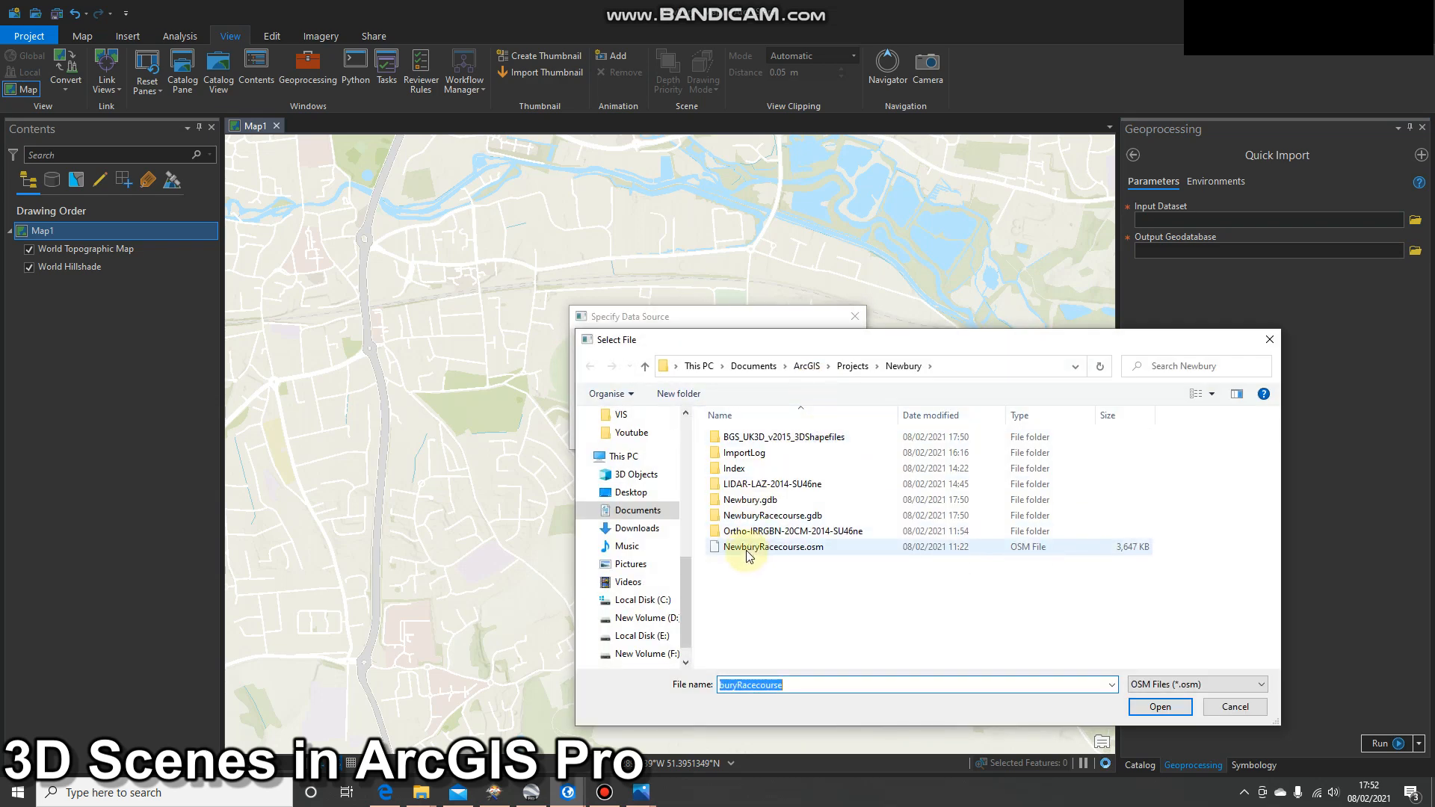
{"action": "left_click", "coordinate": [818, 549]}
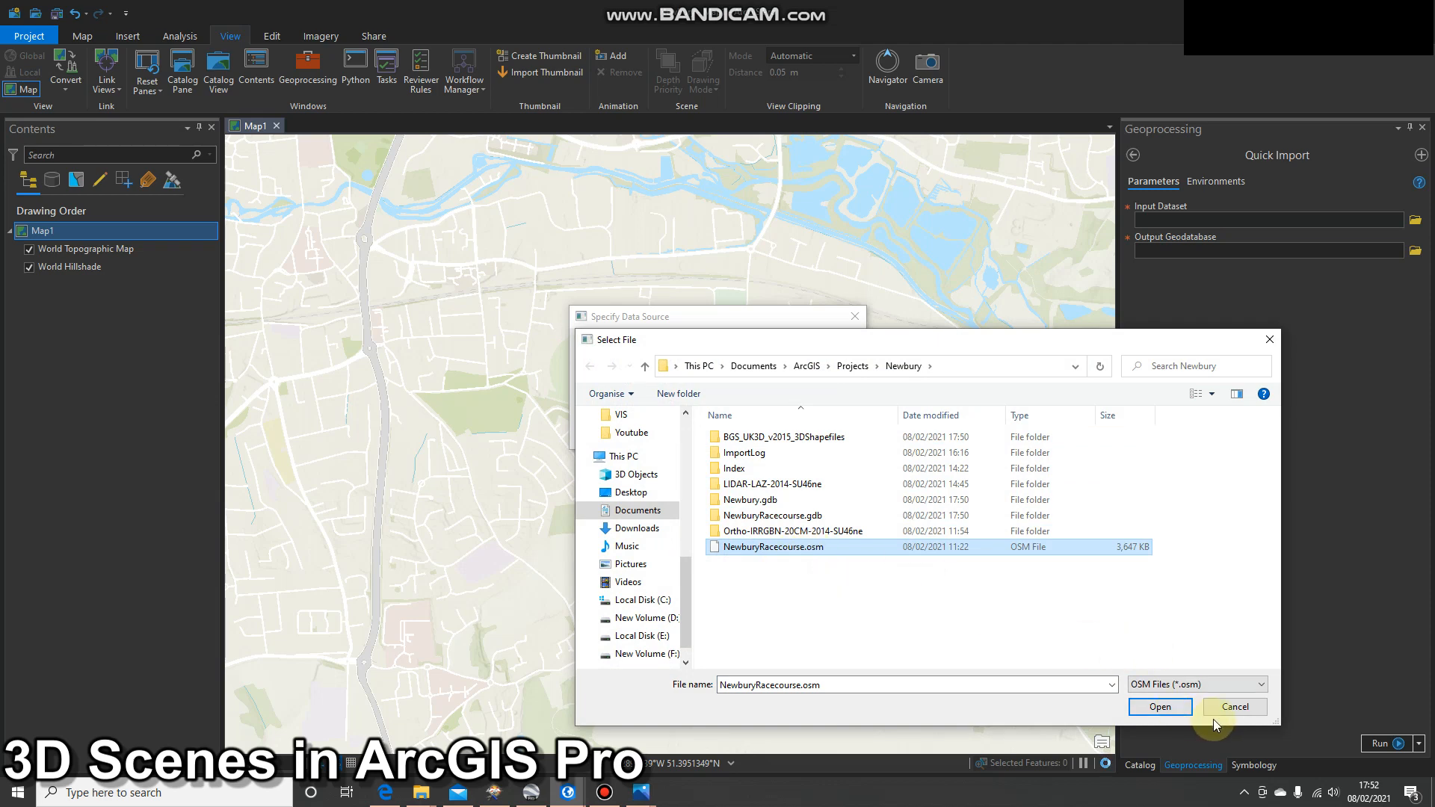
{"action": "left_click", "coordinate": [1174, 708]}
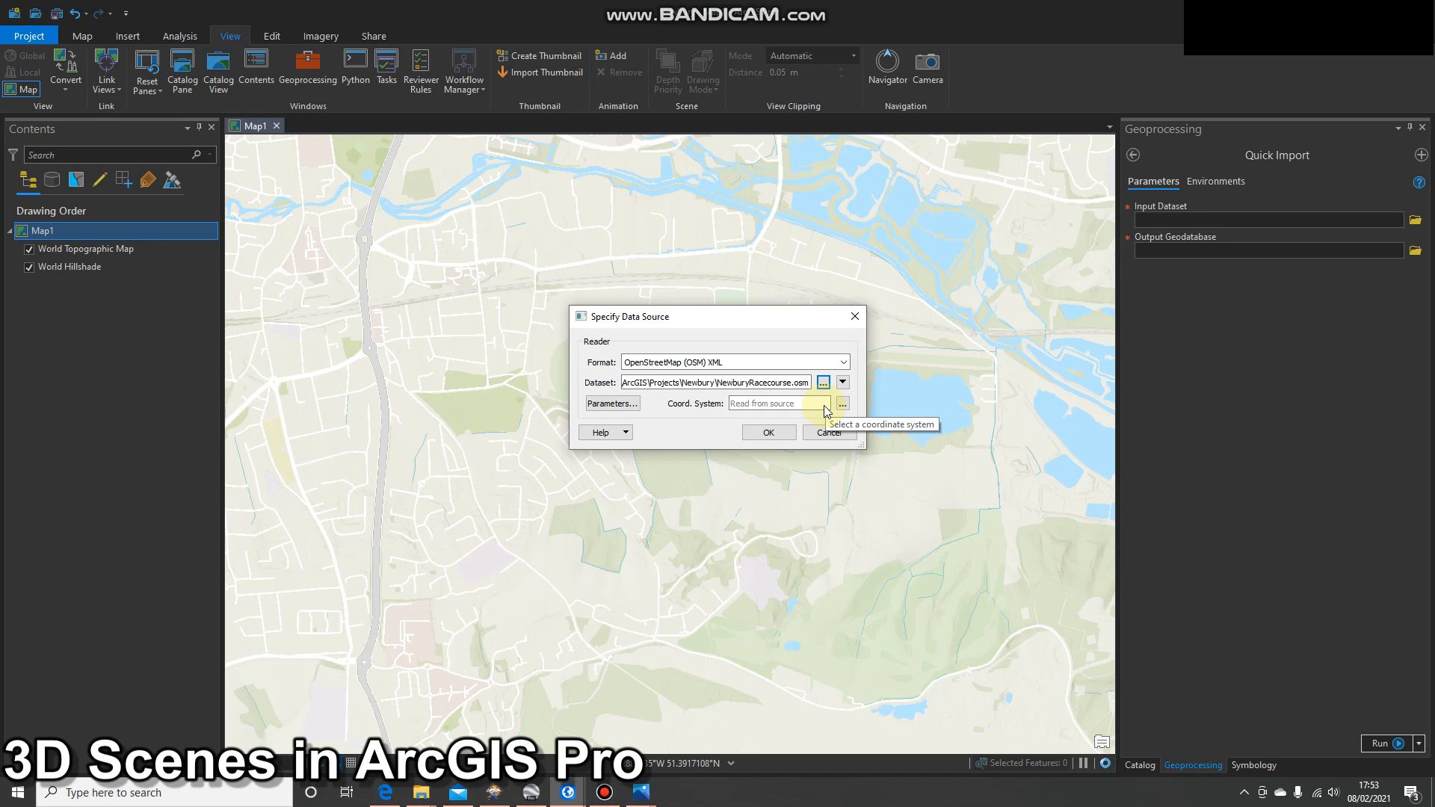
{"action": "left_click", "coordinate": [767, 432]}
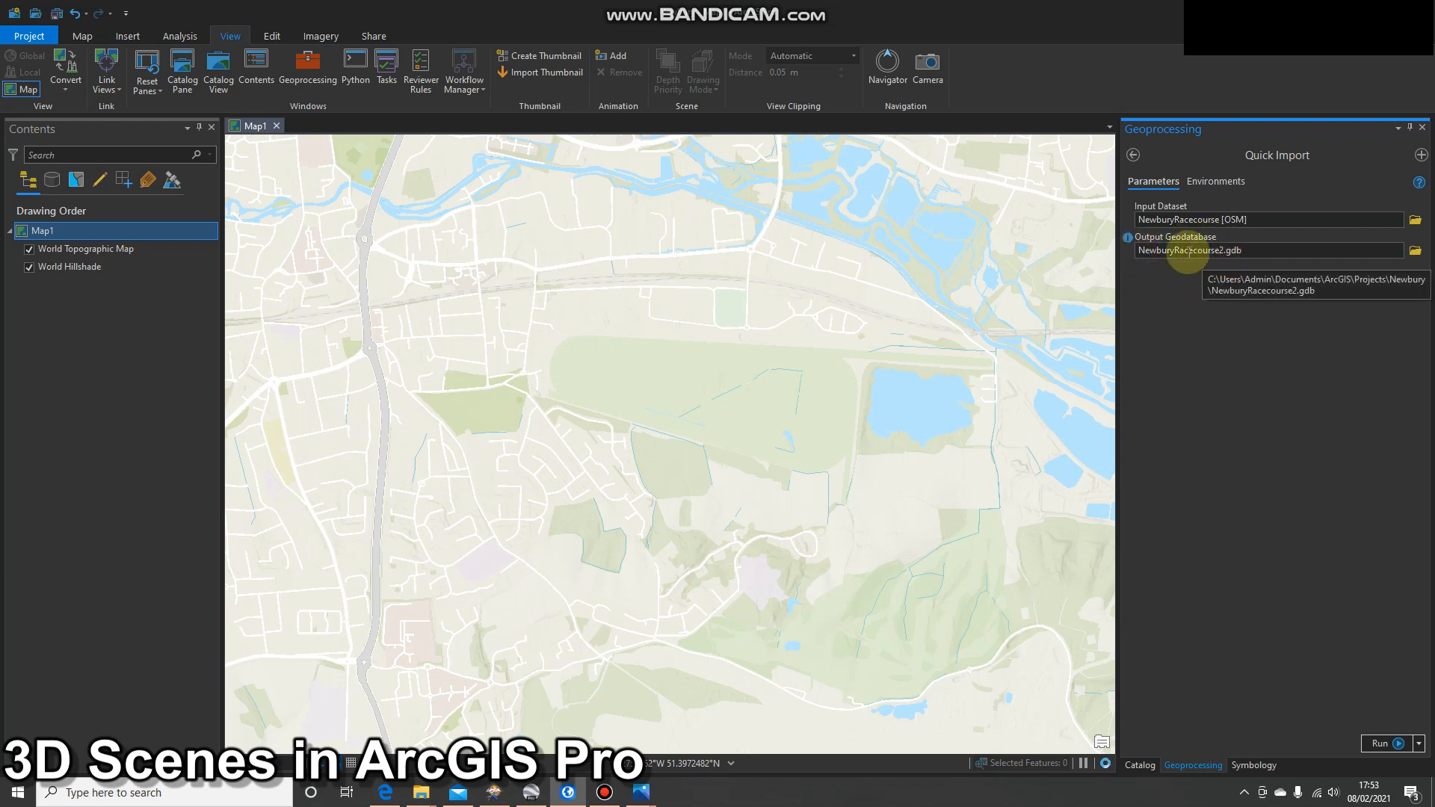
{"action": "left_click", "coordinate": [1415, 252]}
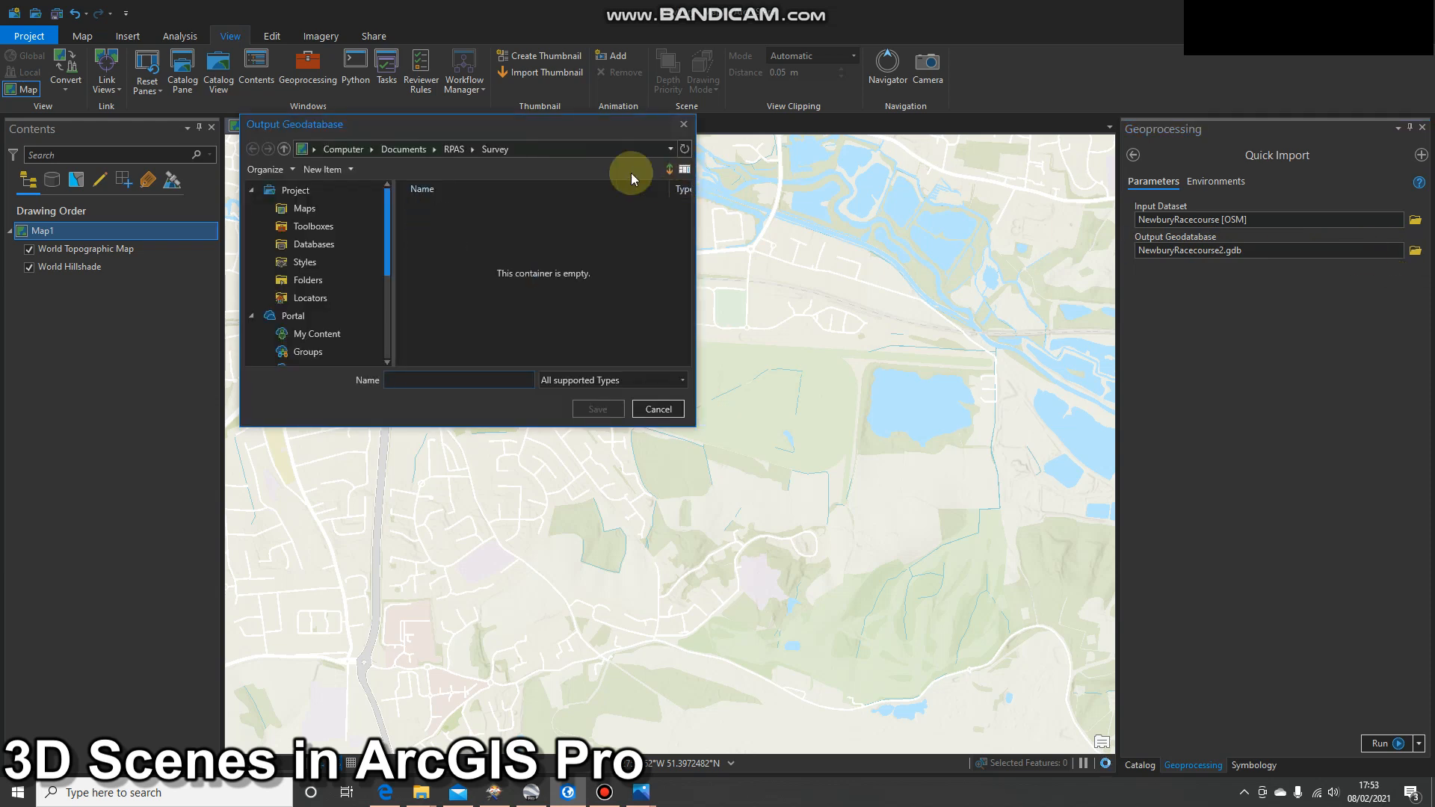
{"action": "left_click", "coordinate": [308, 284]}
{"action": "double_click", "coordinate": [437, 207]}
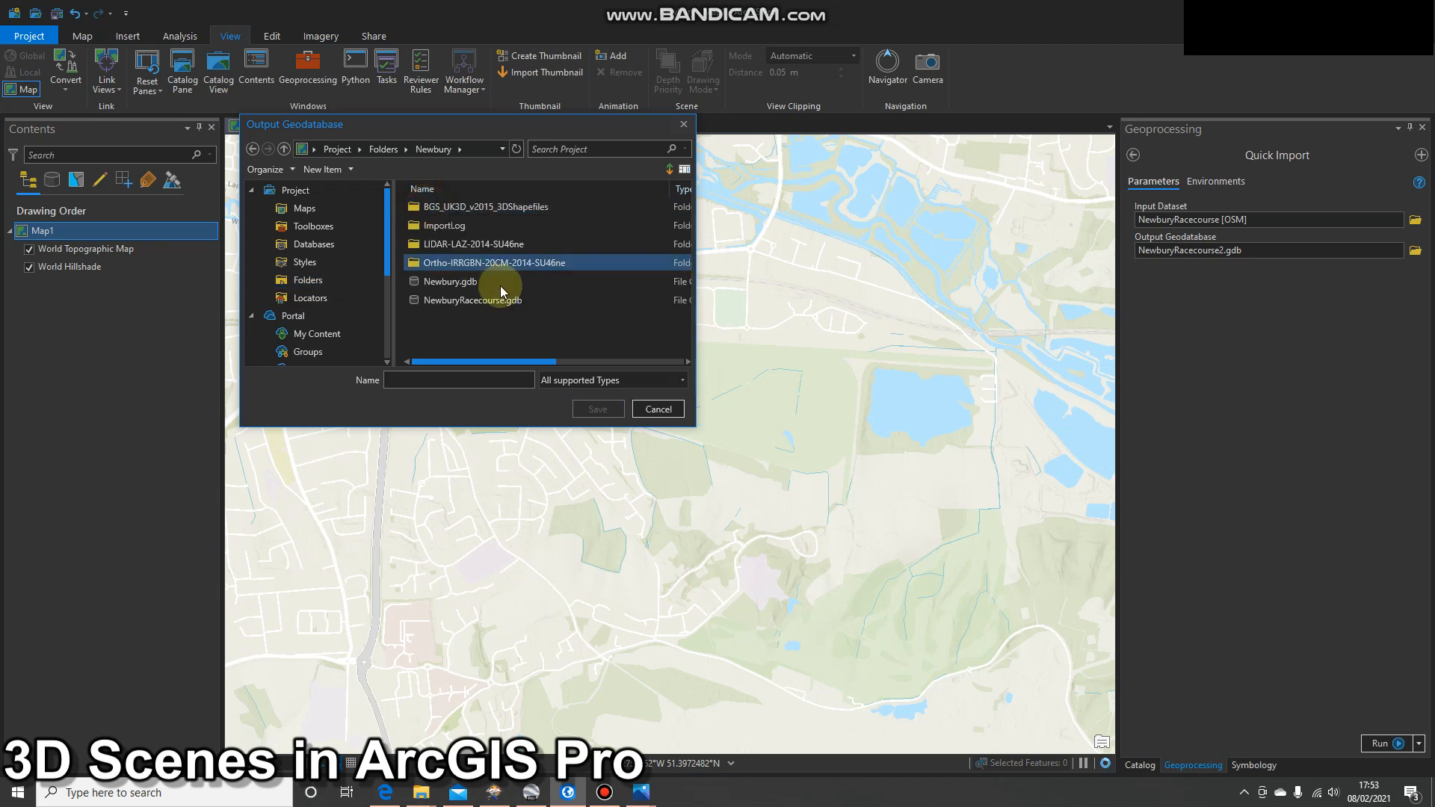
{"action": "left_click", "coordinate": [460, 305]}
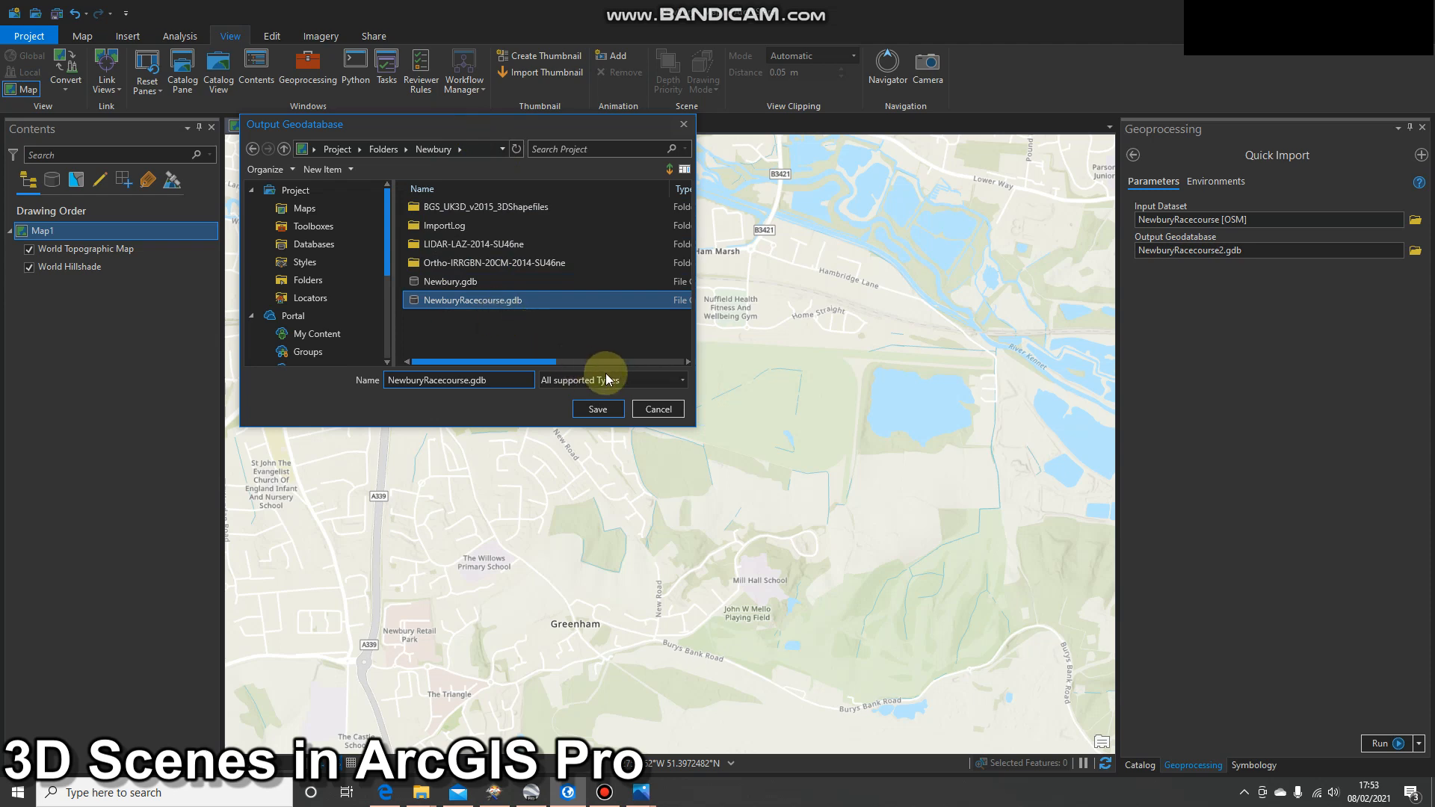
{"action": "left_click", "coordinate": [650, 411]}
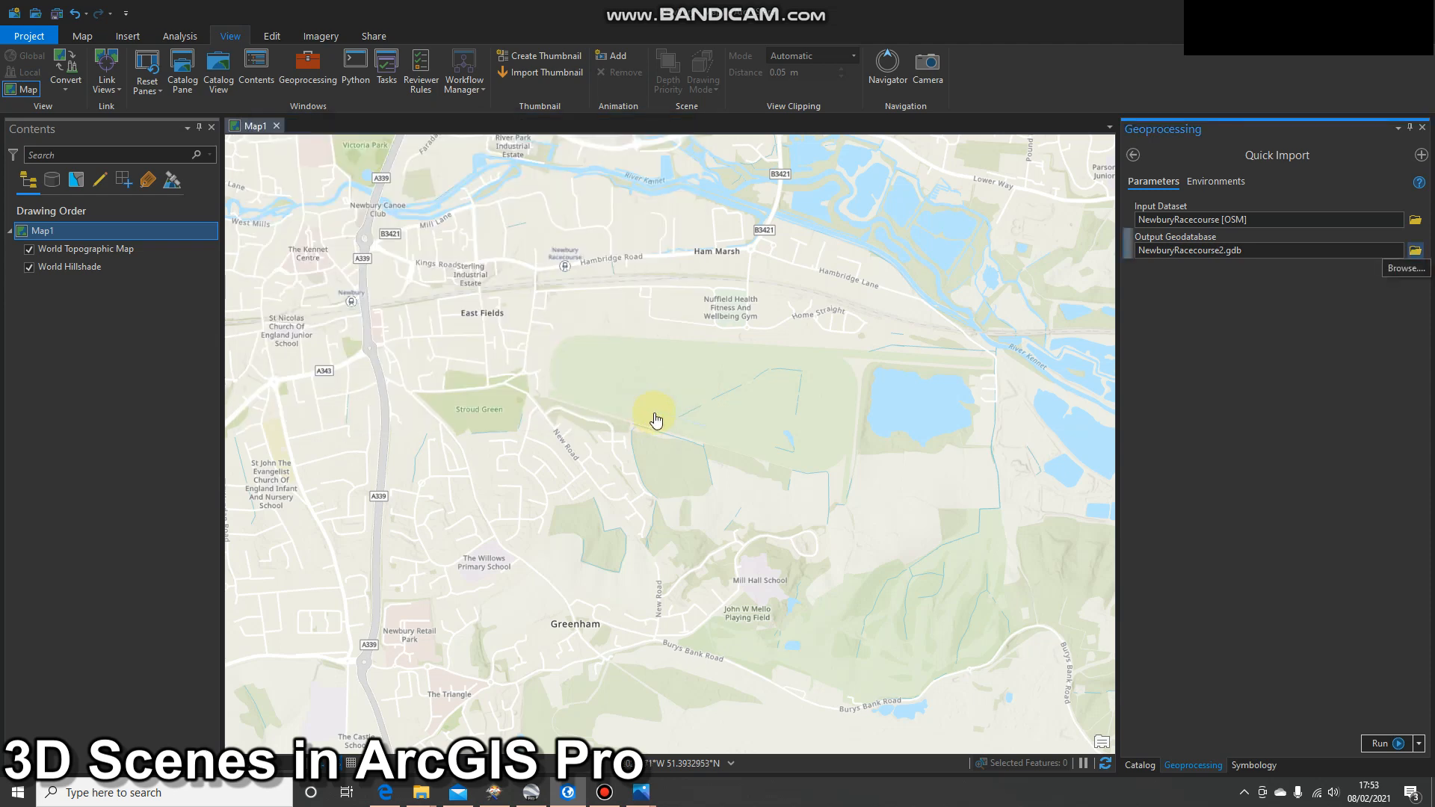
- Expand NewburyRacecourse.gdb in the project catalog and add its building_polygon feature class to the map
{"action": "left_click", "coordinate": [1135, 766]}
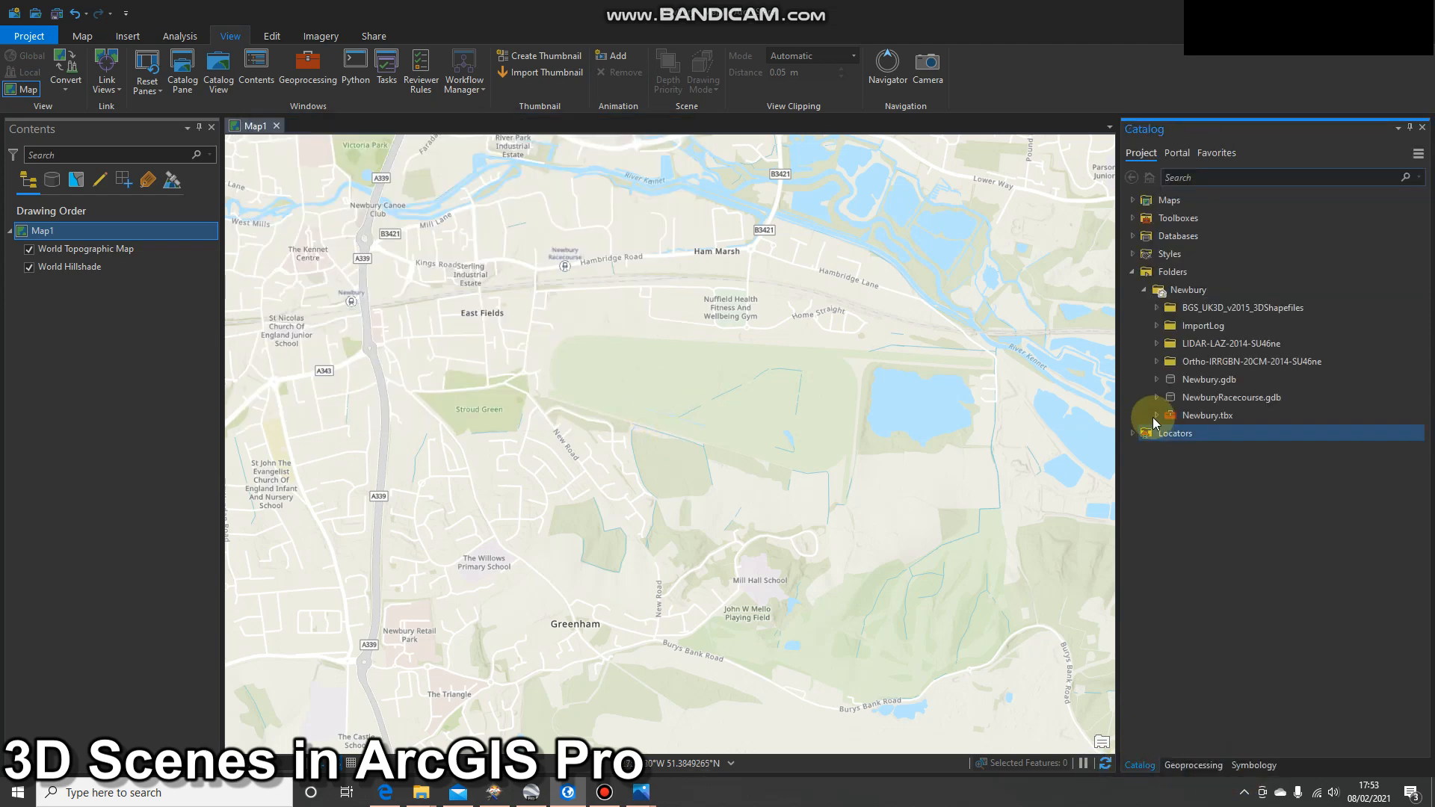
{"action": "left_click", "coordinate": [1157, 397]}
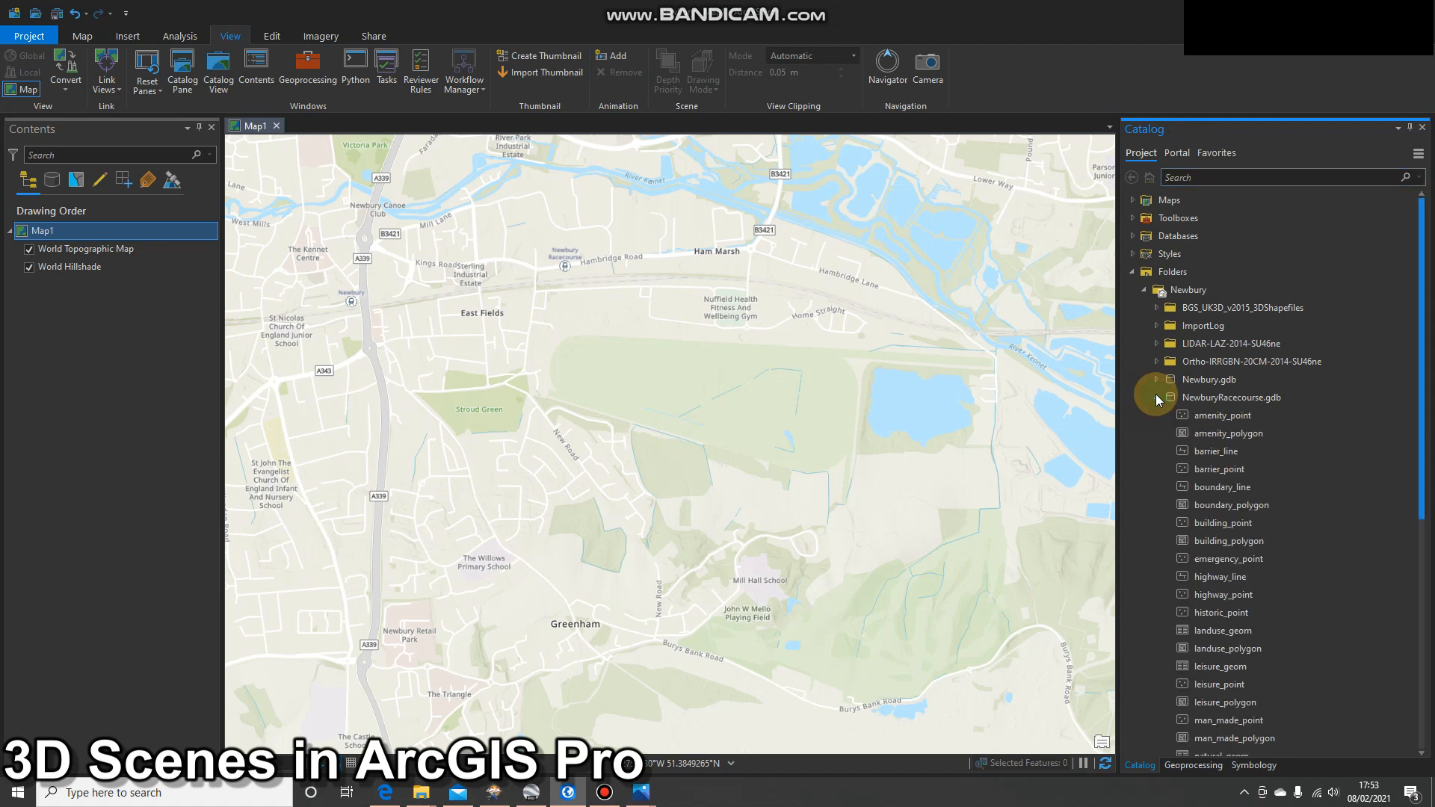
{"action": "left_click", "coordinate": [1268, 400]}
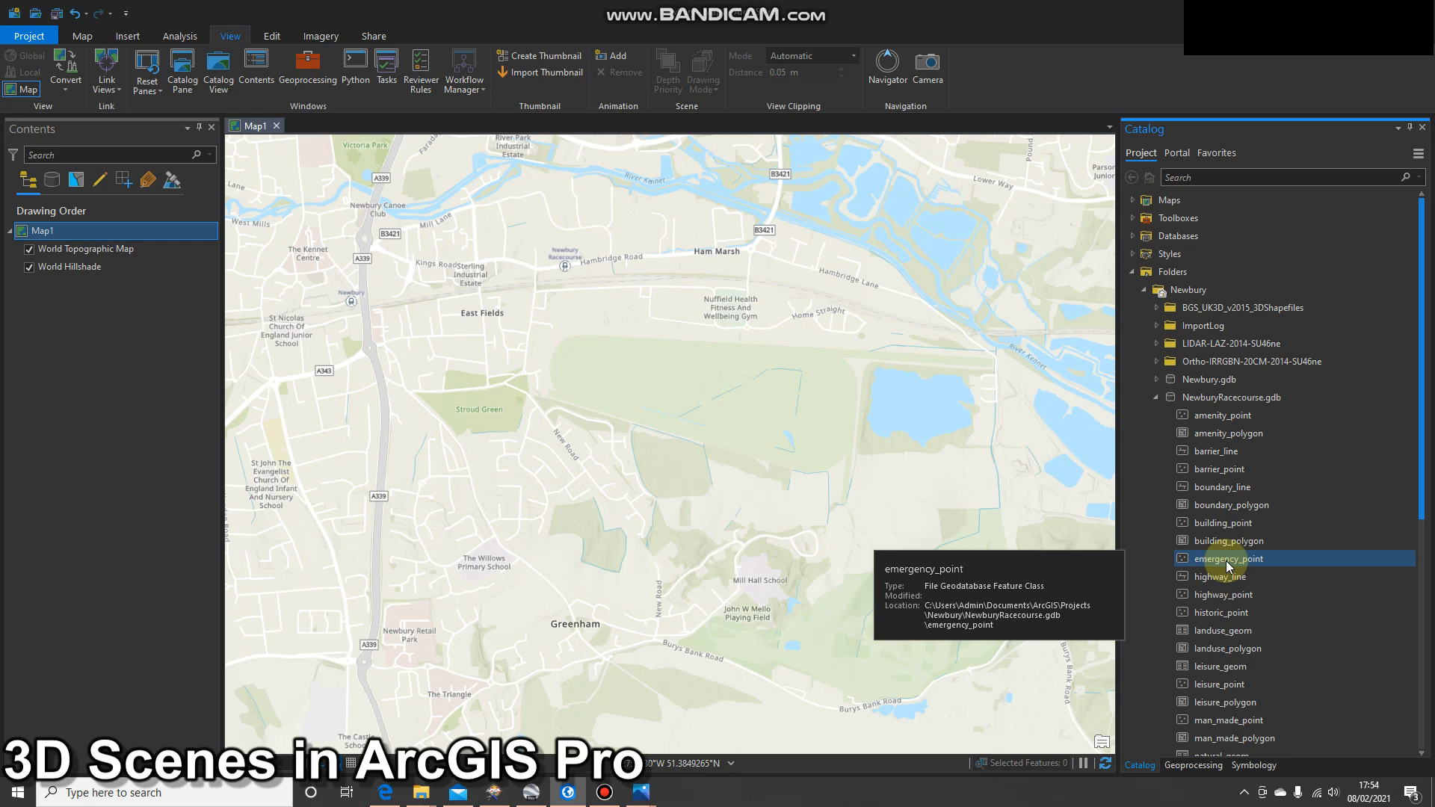
{"action": "left_click", "coordinate": [1230, 542]}
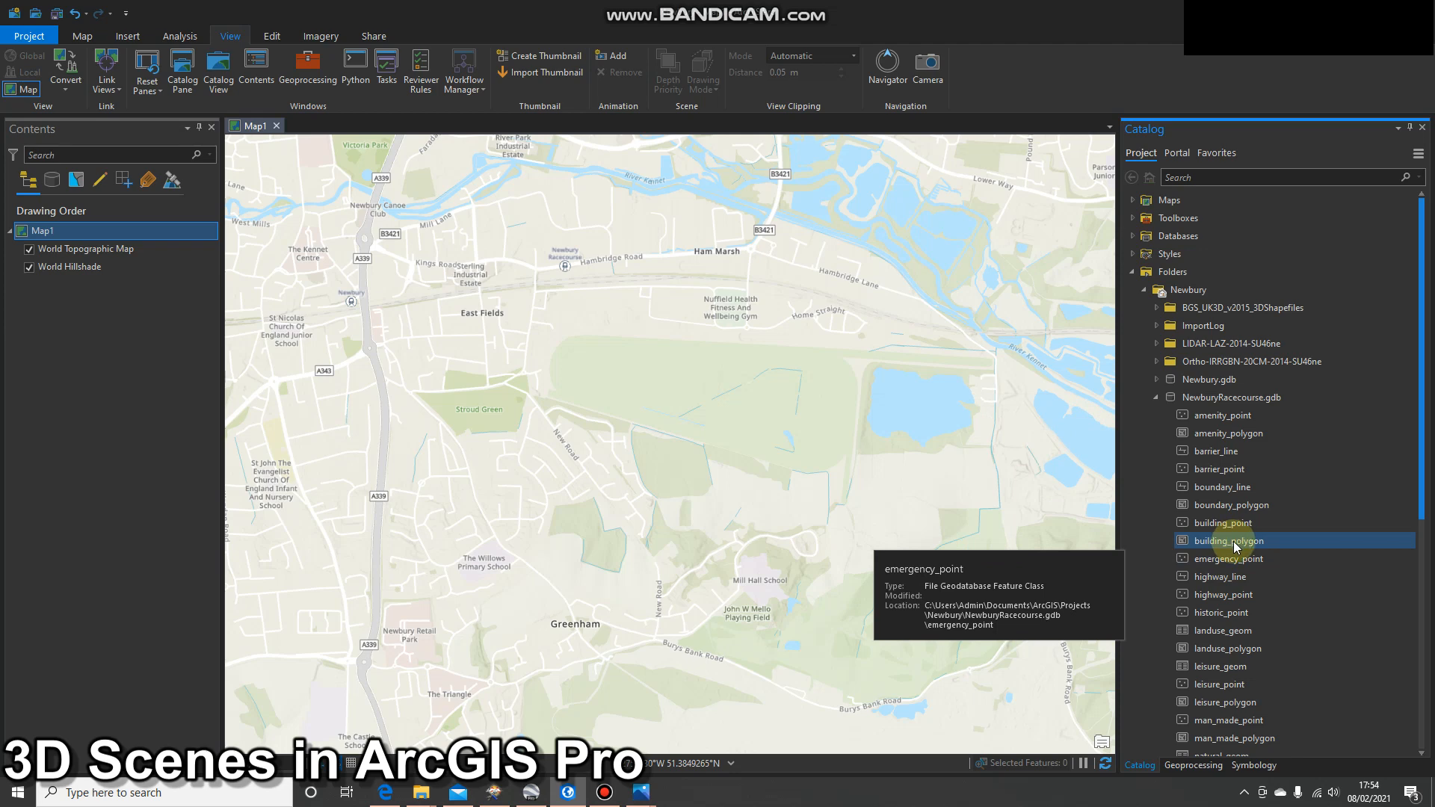
{"action": "left_click_drag", "start_coordinate": [1235, 548], "coordinate": [710, 356]}
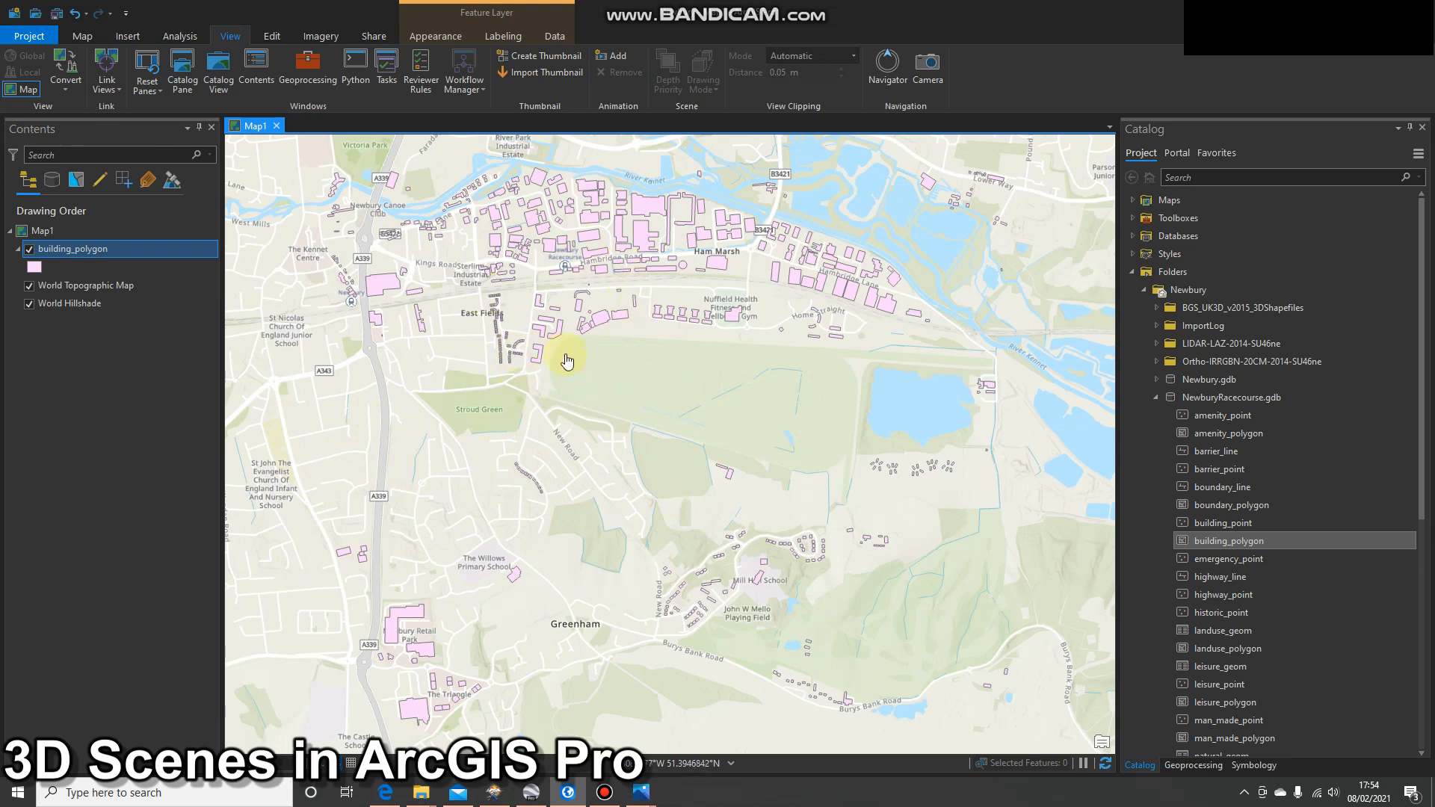
- Check the coordinate system in the properties of Map1
{"action": "left_click", "coordinate": [55, 231]}
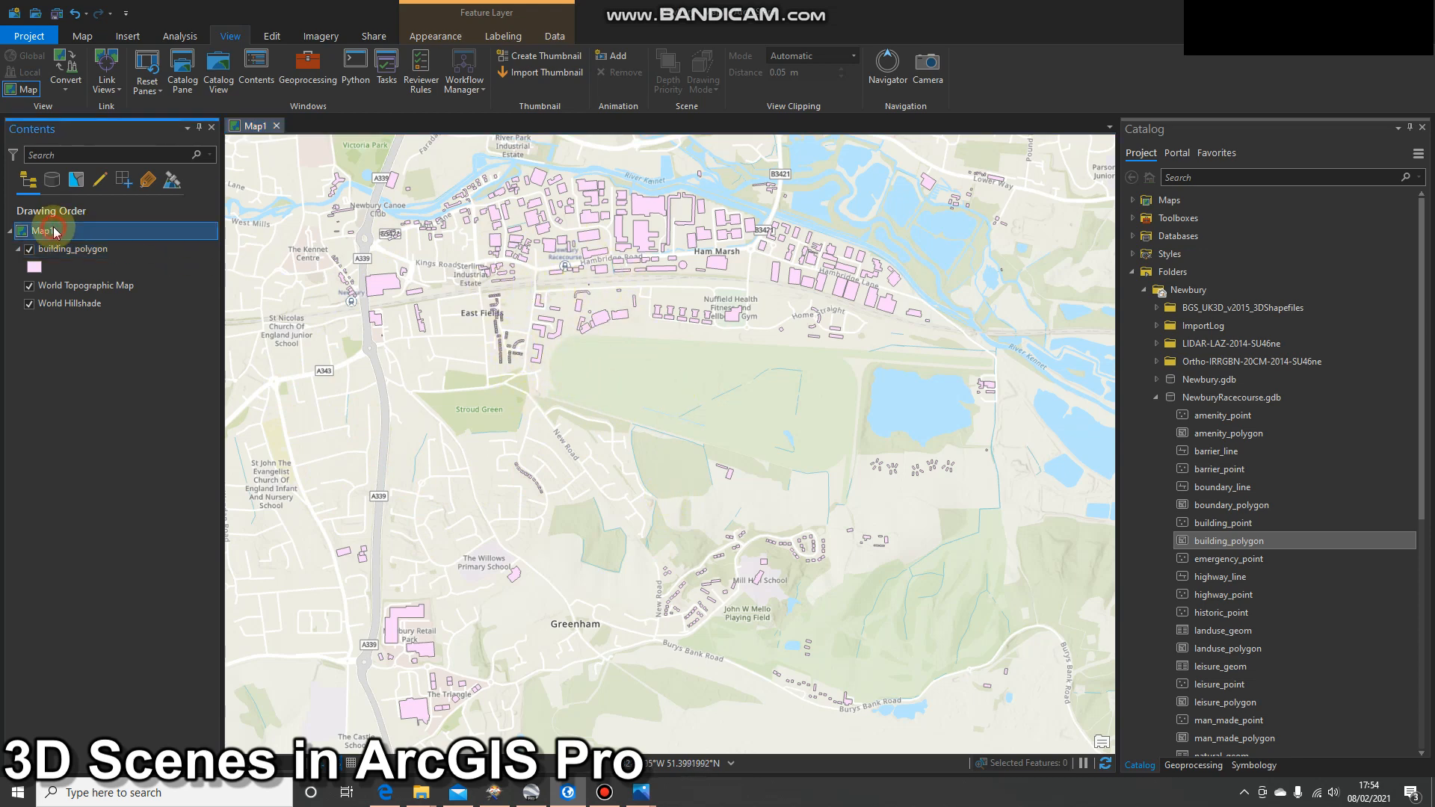
{"action": "right_click", "coordinate": [54, 232]}
{"action": "left_click", "coordinate": [145, 499]}
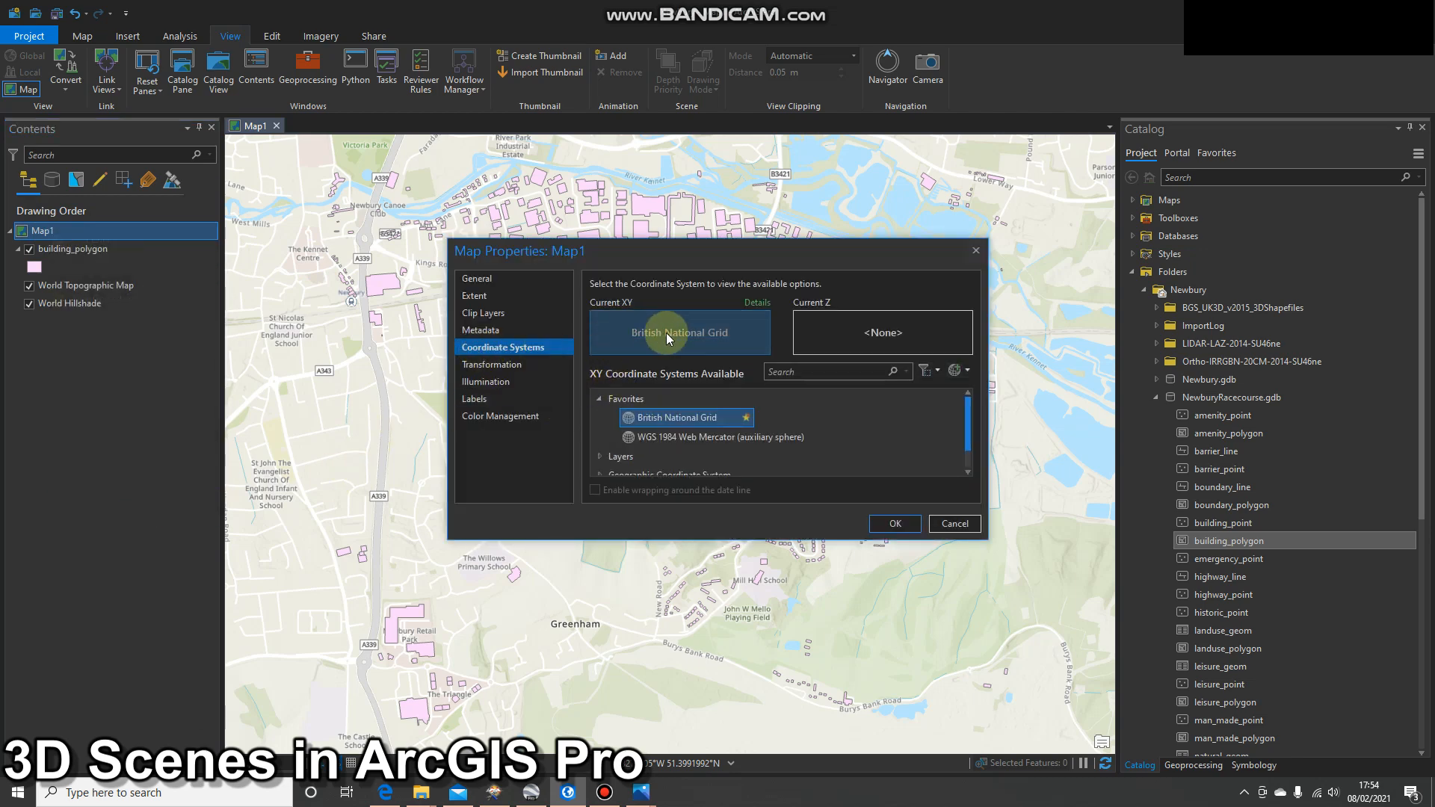
{"action": "left_click", "coordinate": [939, 525]}
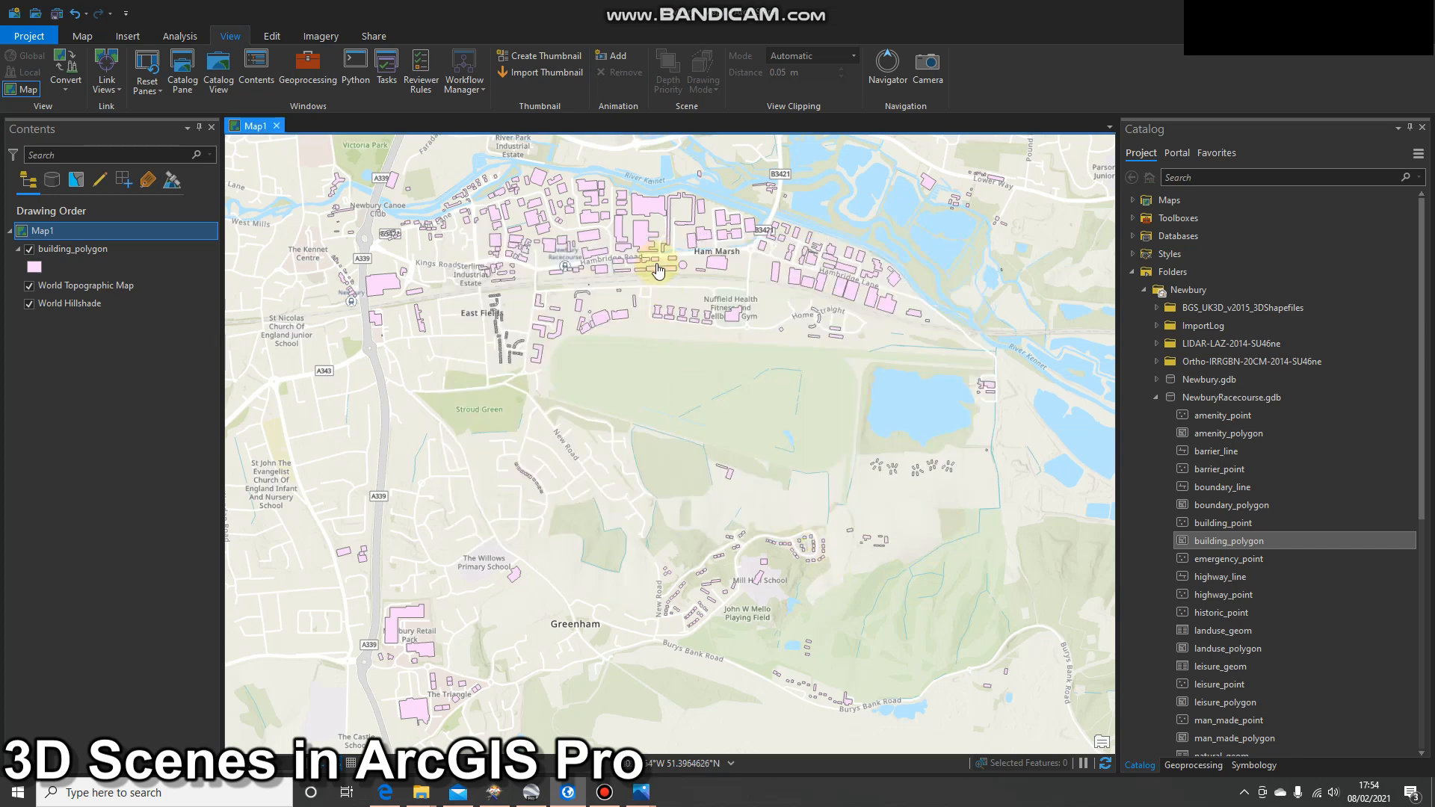
- Examine the building footprints' coverage around East Fields and across the rest of the map
{"action": "scroll", "coordinate": [658, 271], "scroll_direction": "down", "scroll_amount": 3}
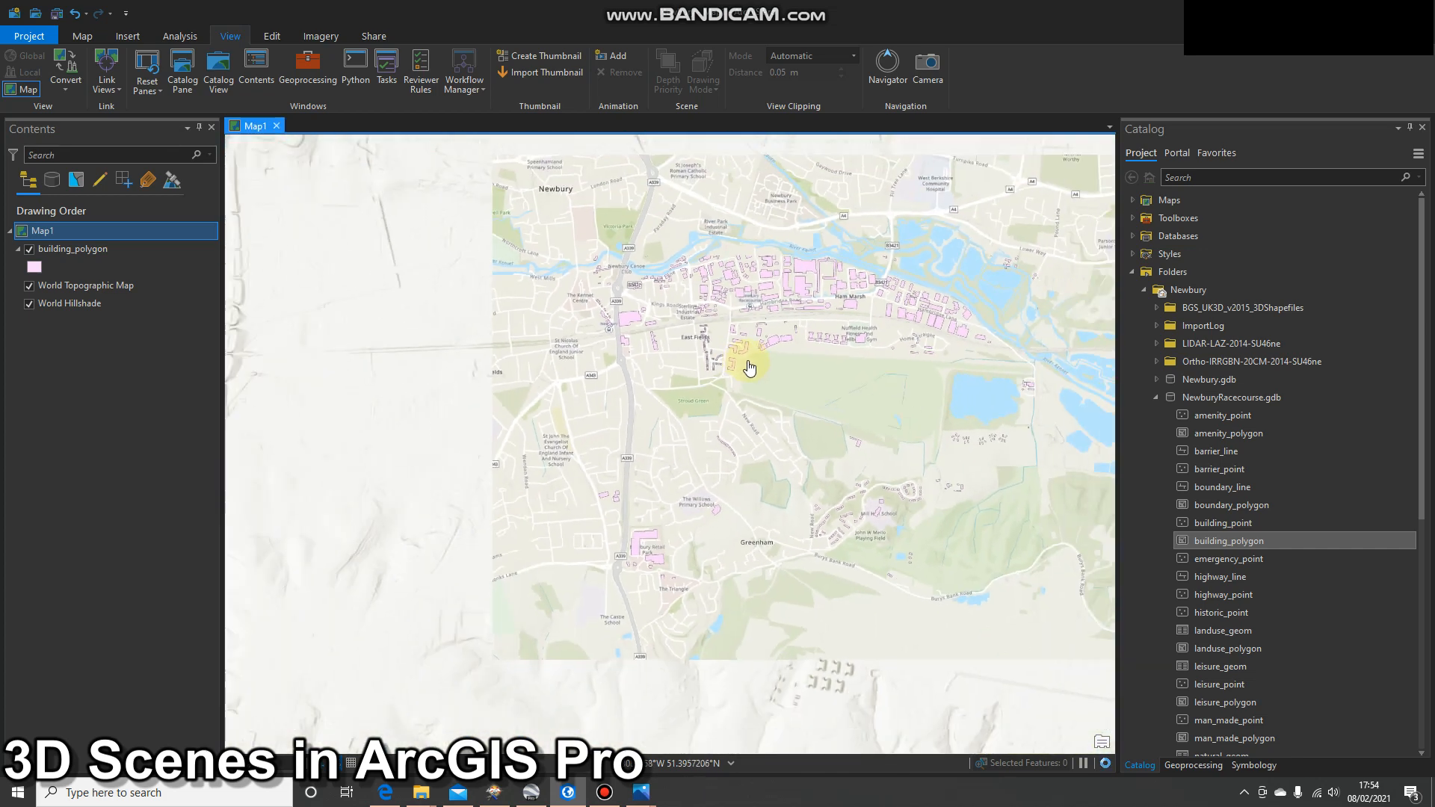
{"action": "left_click_drag", "start_coordinate": [750, 367], "coordinate": [529, 421]}
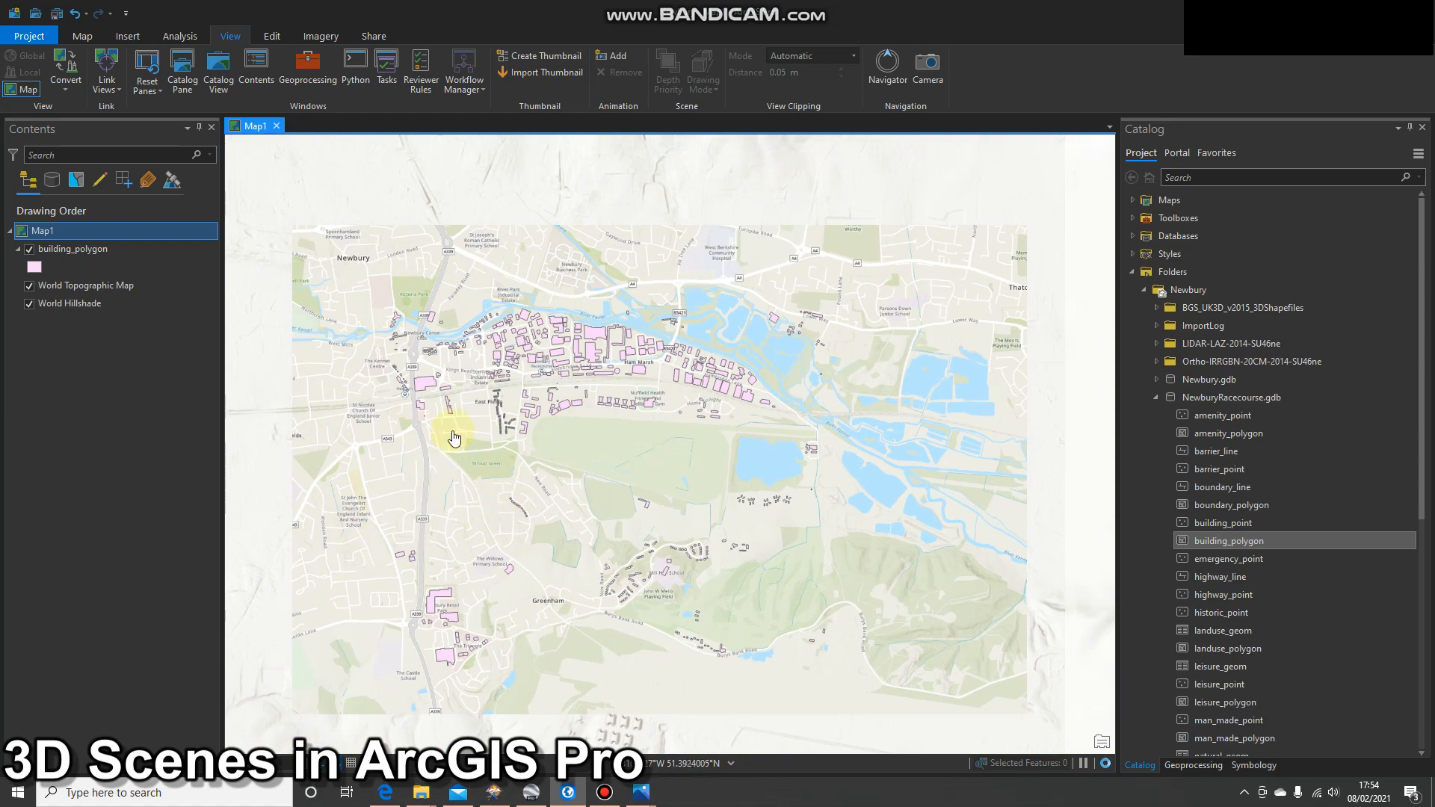
{"action": "scroll", "coordinate": [463, 426], "scroll_direction": "up", "scroll_amount": 3}
{"action": "scroll", "coordinate": [496, 433], "scroll_direction": "up", "scroll_amount": 3}
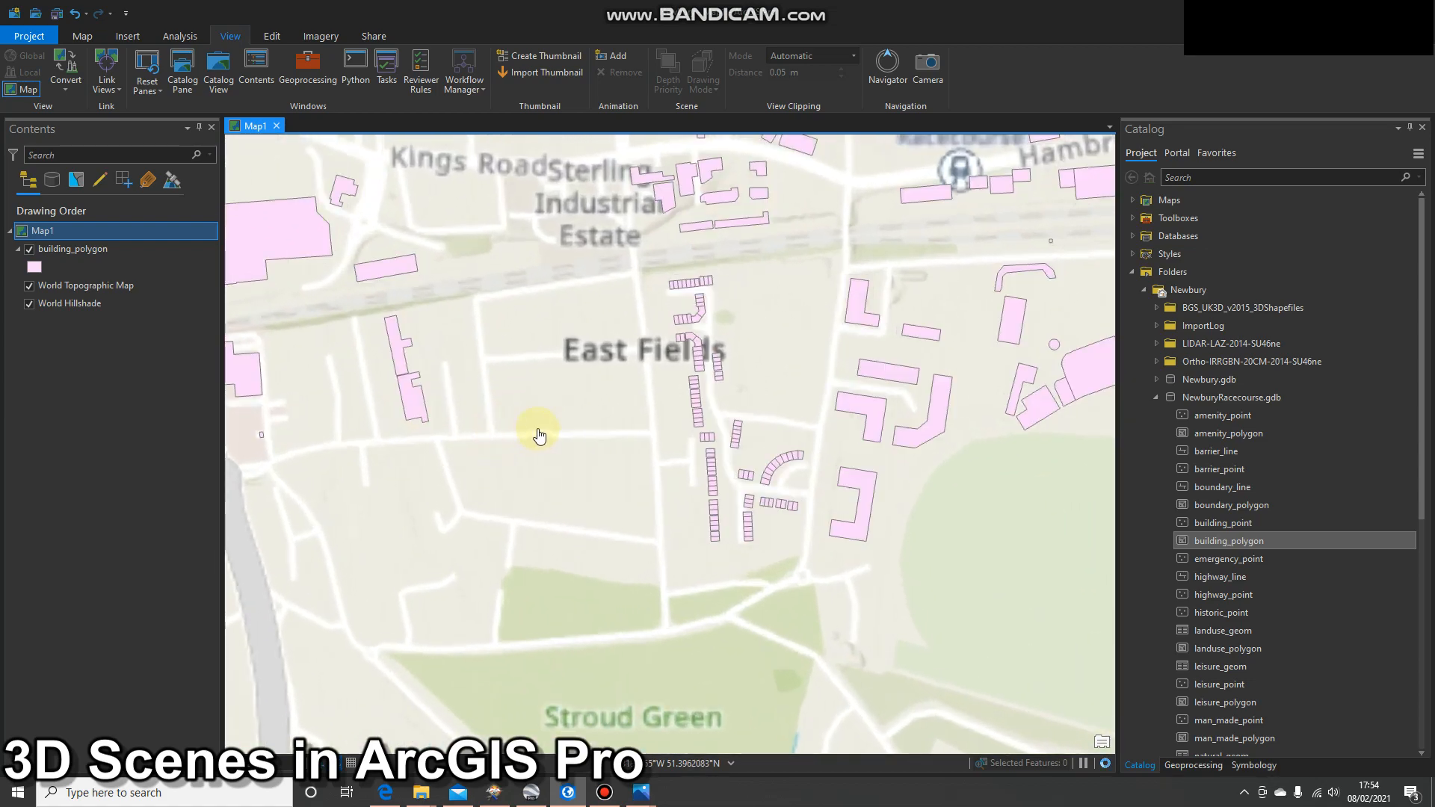
{"action": "scroll", "coordinate": [538, 432], "scroll_direction": "down", "scroll_amount": 4}
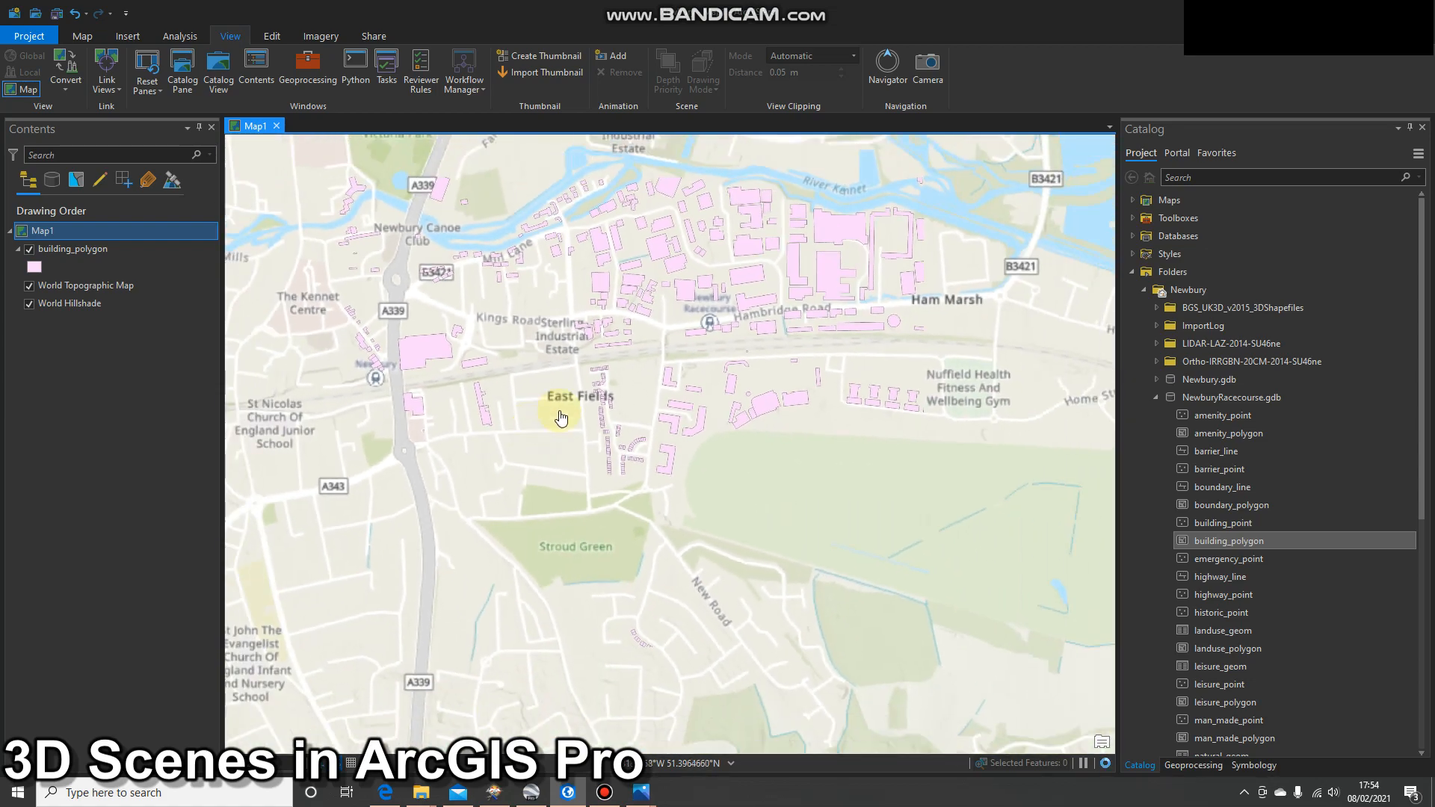
{"action": "left_click_drag", "start_coordinate": [562, 418], "coordinate": [499, 494]}
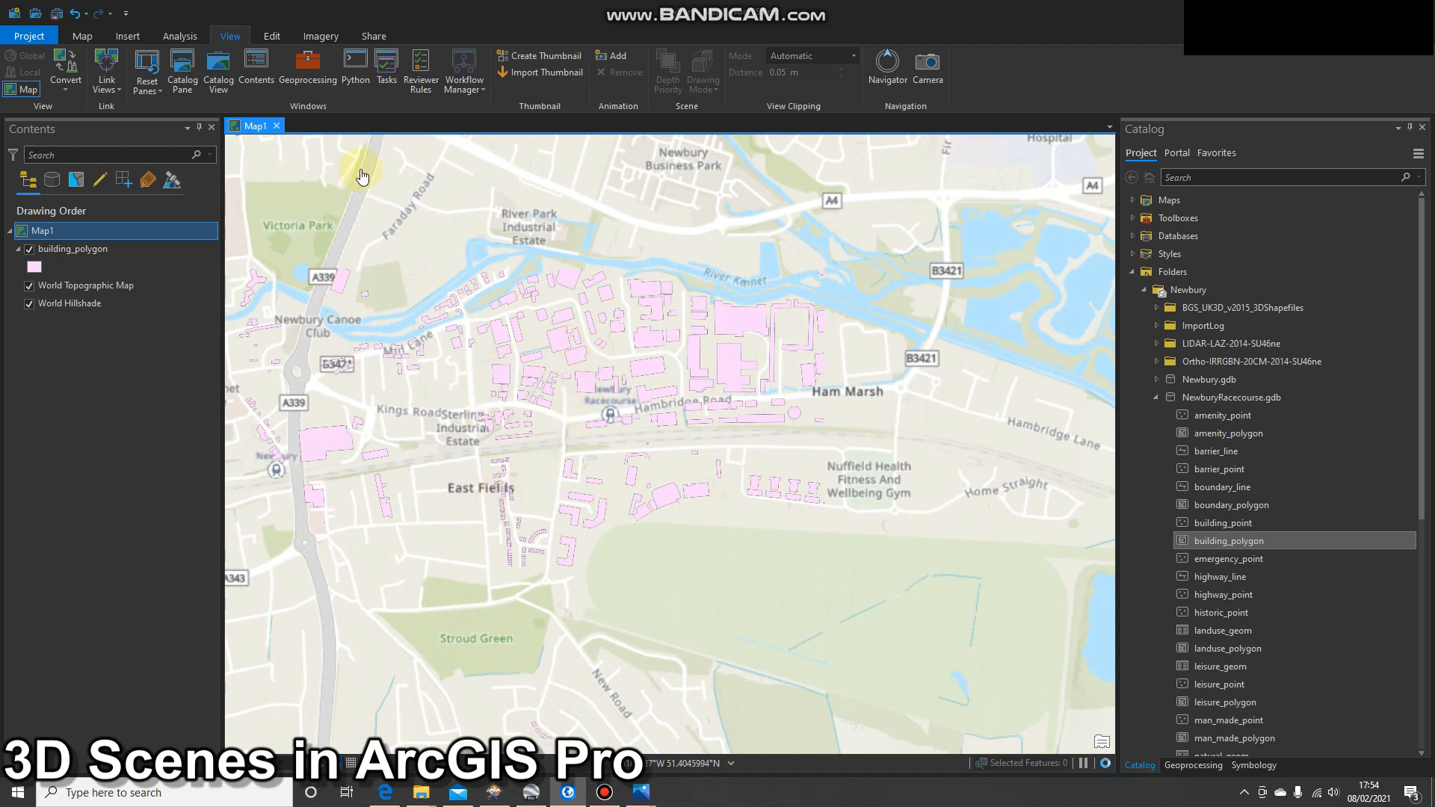
- Convert Map1 to a local scene
{"action": "left_click", "coordinate": [81, 36]}
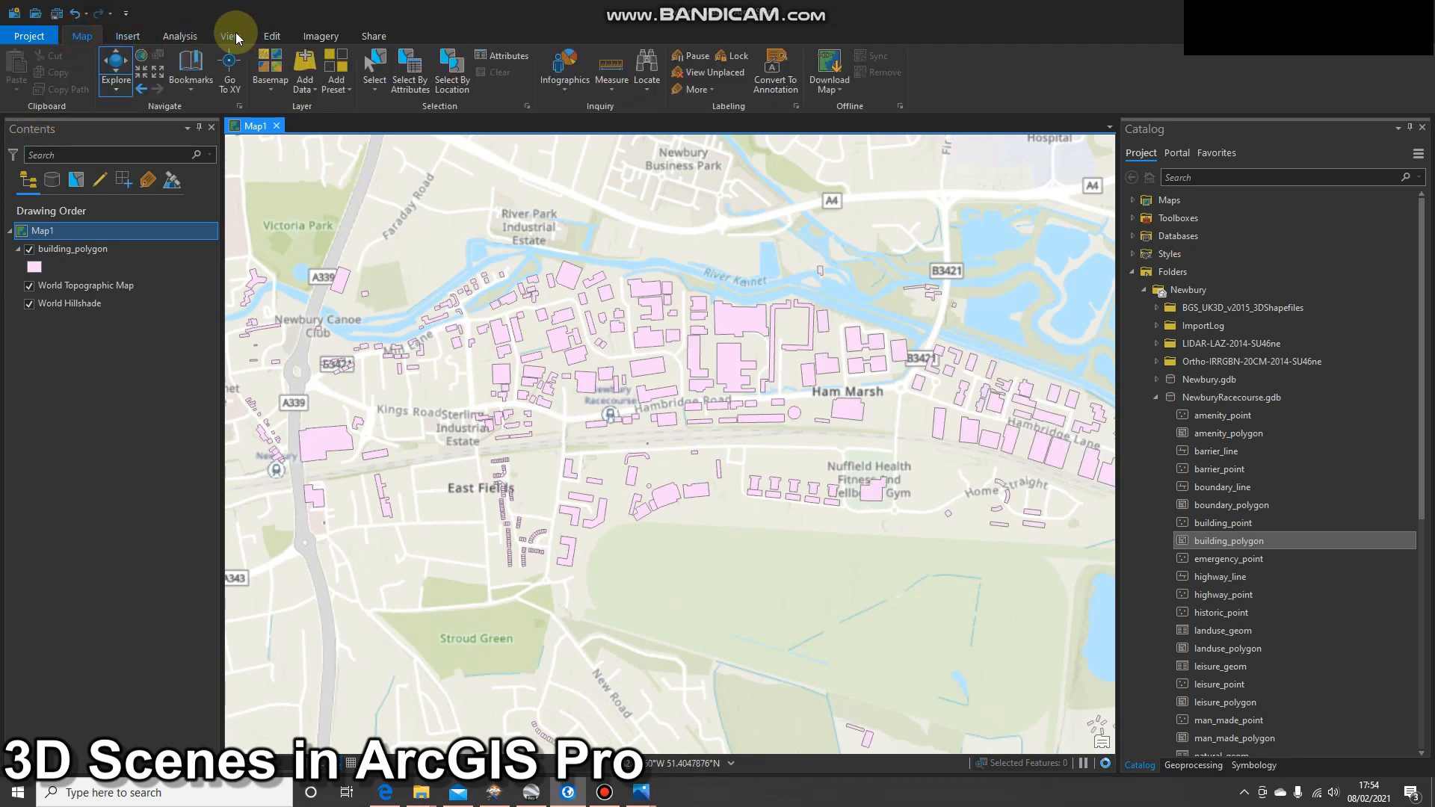
{"action": "left_click", "coordinate": [235, 36]}
{"action": "left_click", "coordinate": [77, 84]}
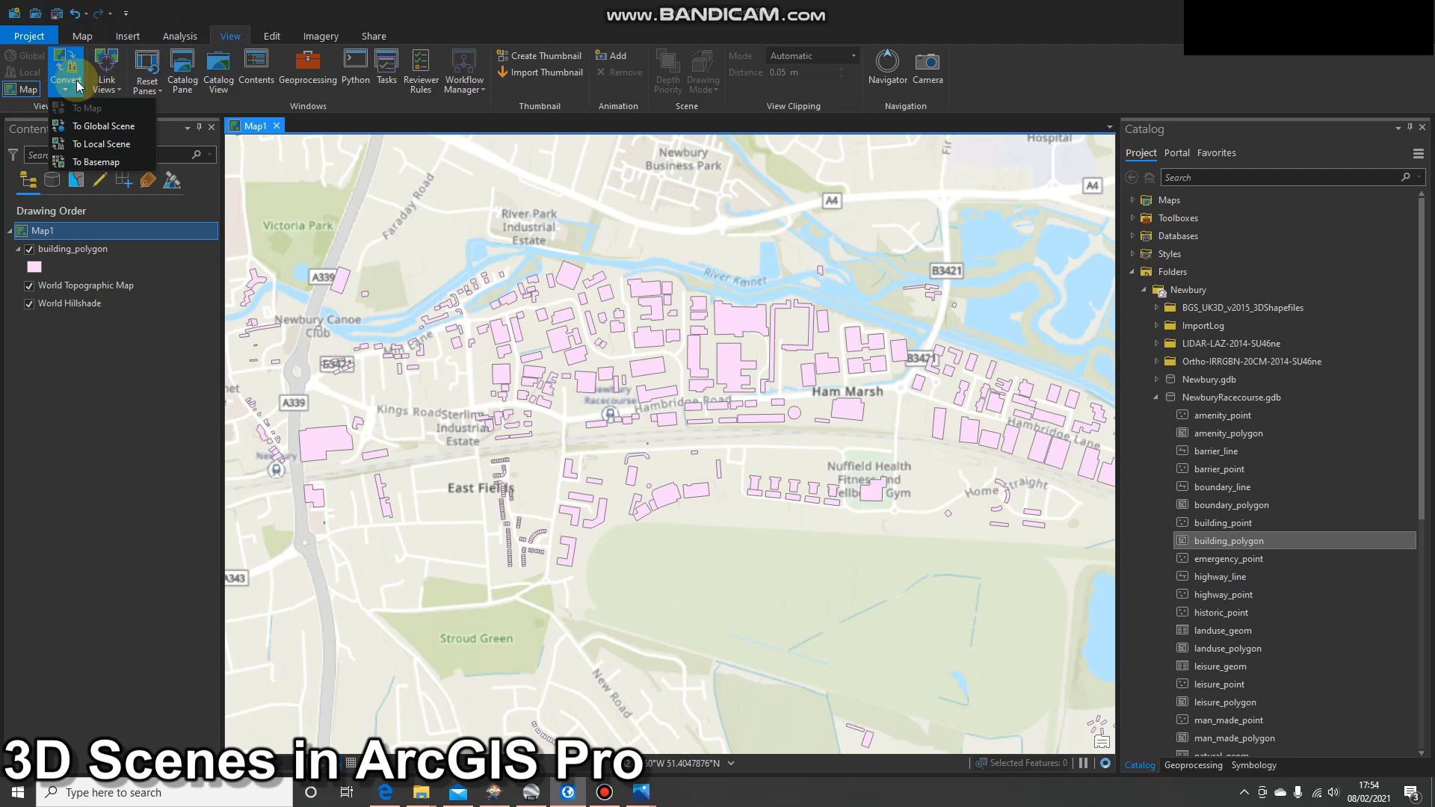
{"action": "left_click", "coordinate": [104, 147]}
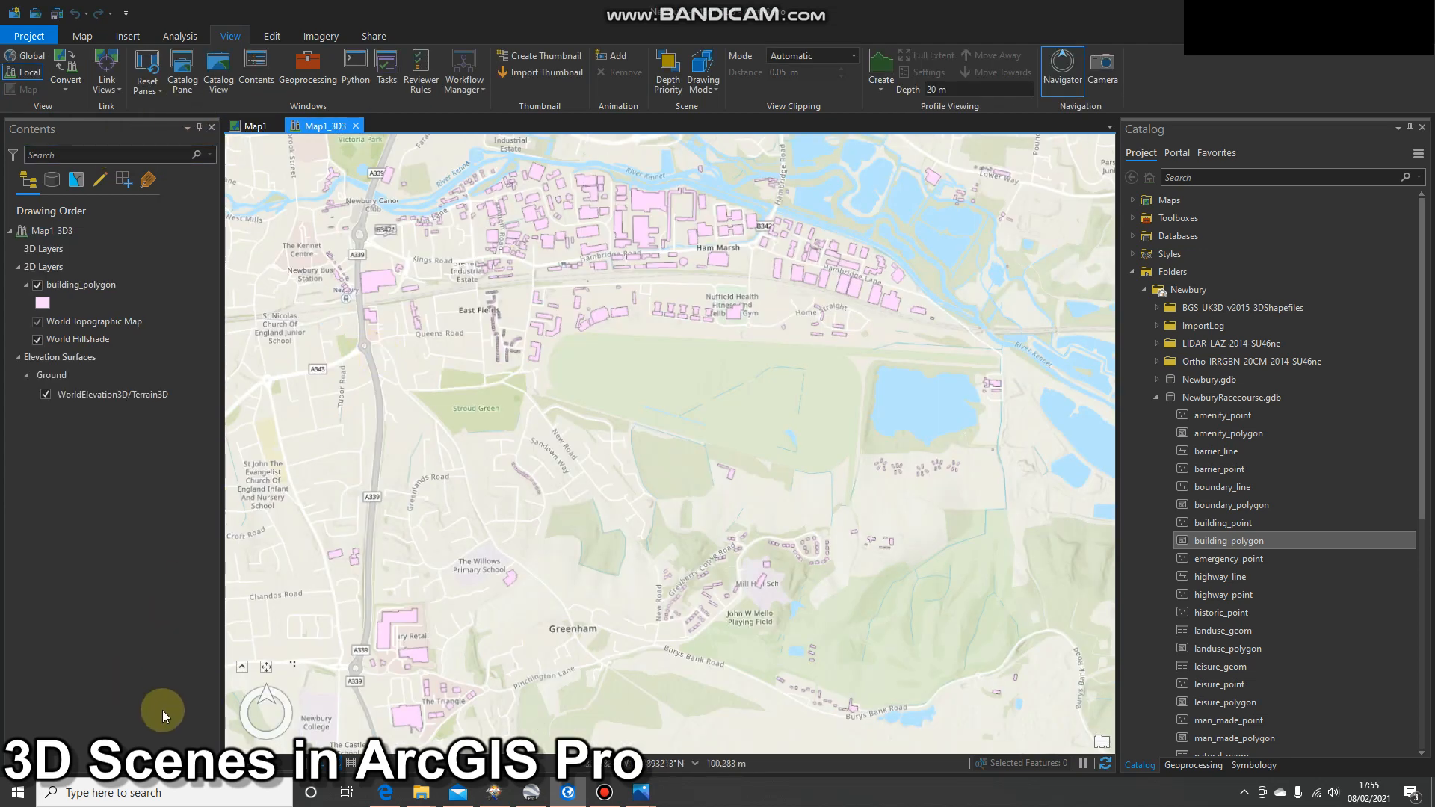
- Expand the scene's on-screen navigator and examine the flat building footprints around Hambridge Road and East Fields from tilted viewpoints
{"action": "left_click", "coordinate": [243, 669]}
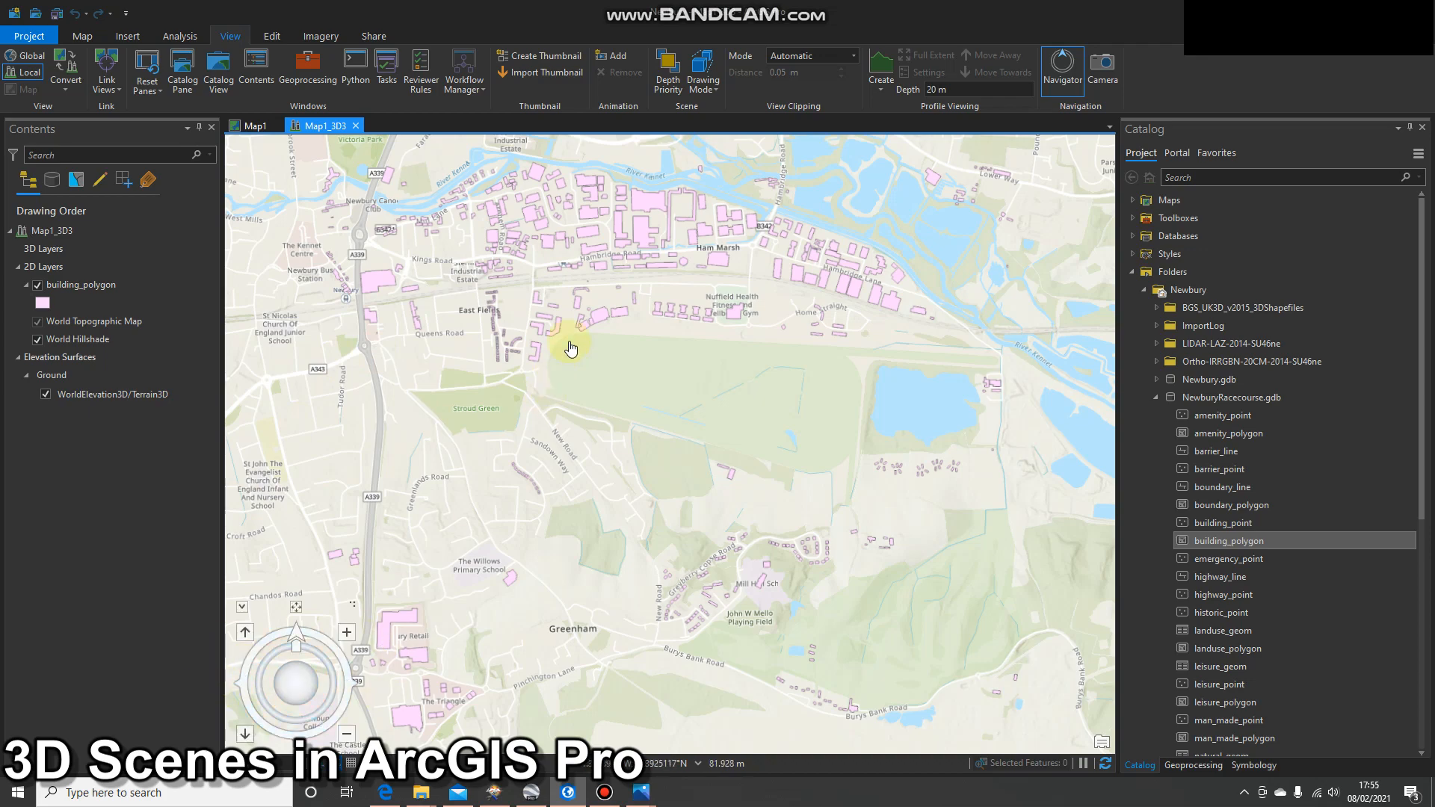
{"action": "scroll", "coordinate": [562, 260], "scroll_direction": "up", "scroll_amount": 1}
{"action": "scroll", "coordinate": [562, 259], "scroll_direction": "up", "scroll_amount": 3}
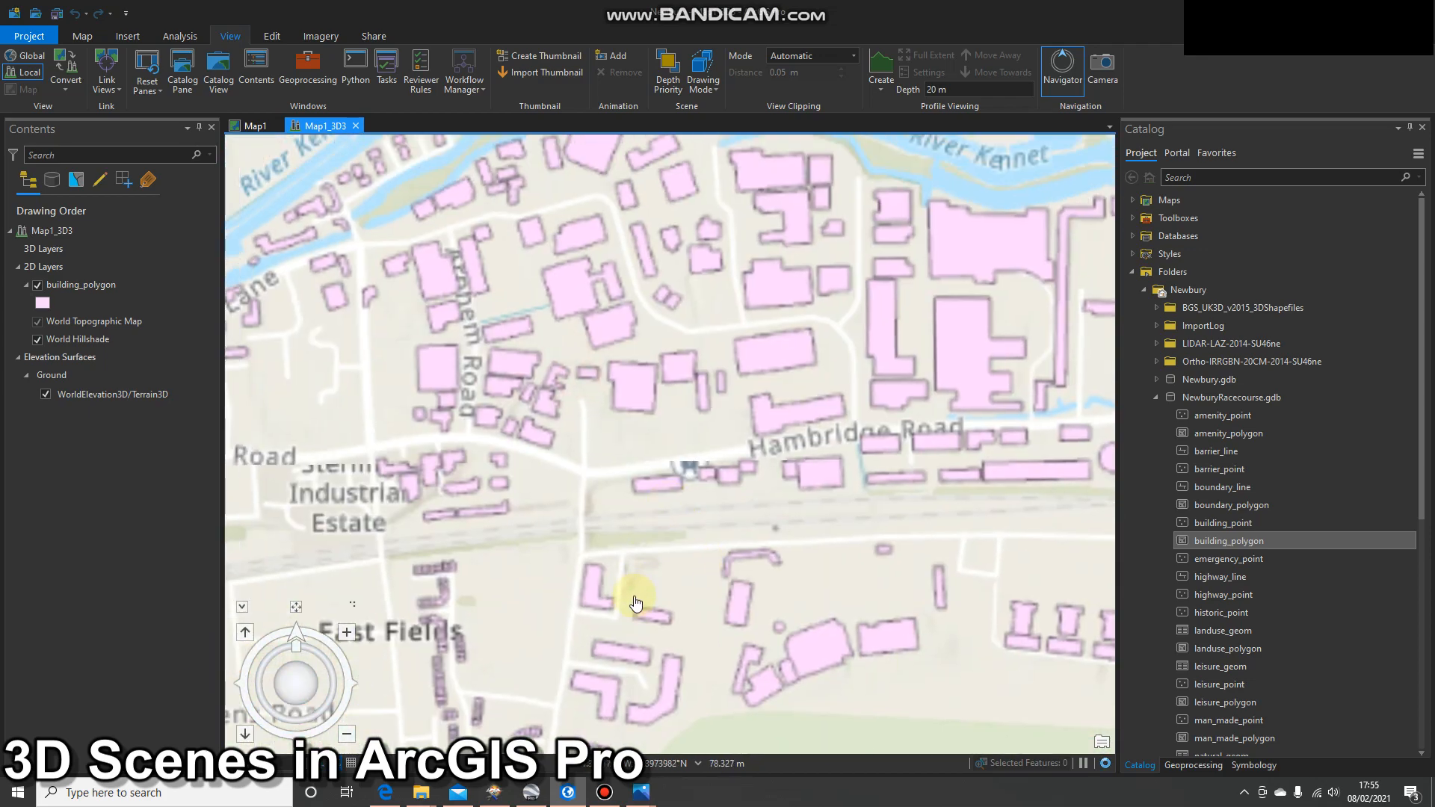
{"action": "scroll", "coordinate": [636, 602], "scroll_direction": "down", "scroll_amount": 3}
{"action": "middle_click_drag", "start_coordinate": [666, 458], "coordinate": [779, 517]}
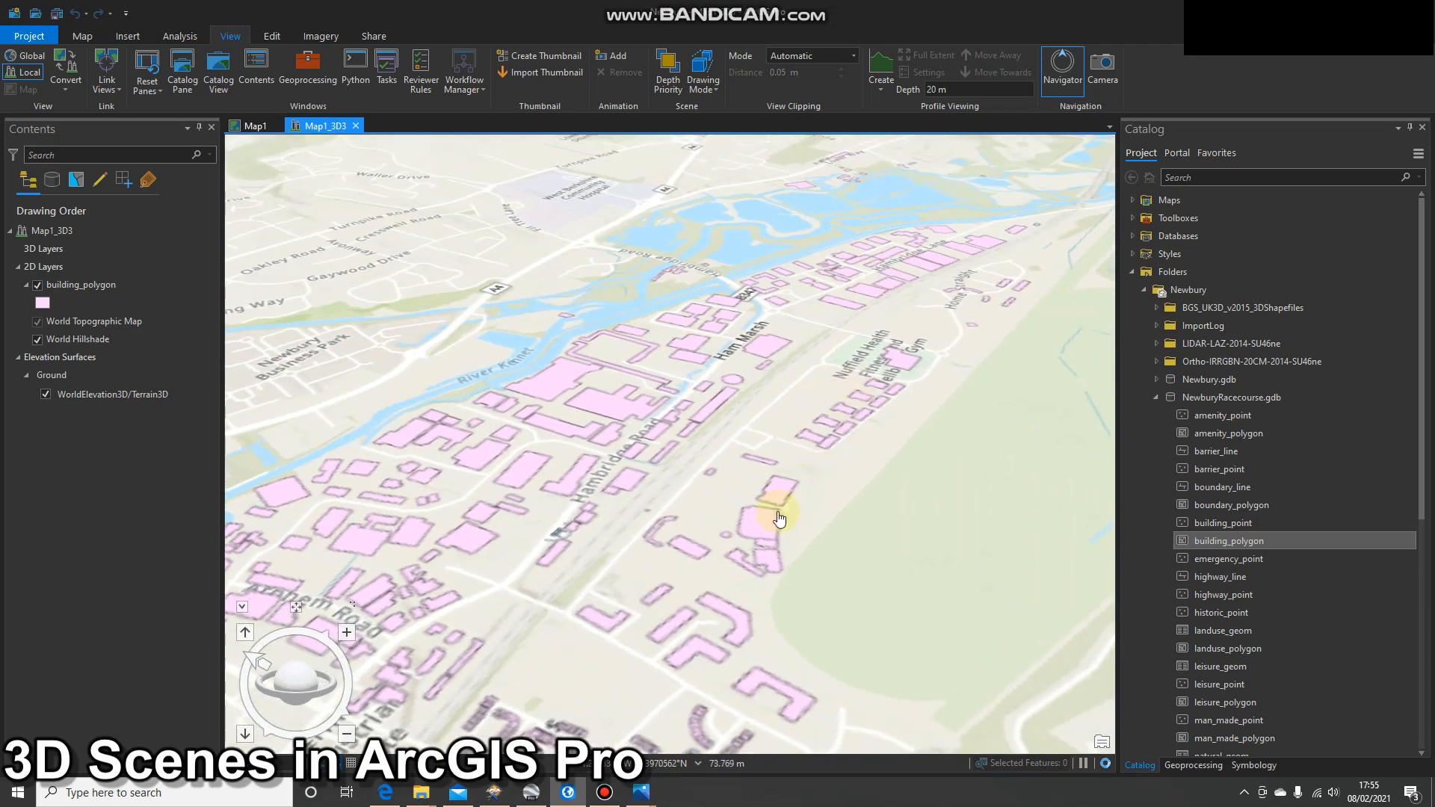
{"action": "left_click_drag", "start_coordinate": [779, 517], "coordinate": [824, 422]}
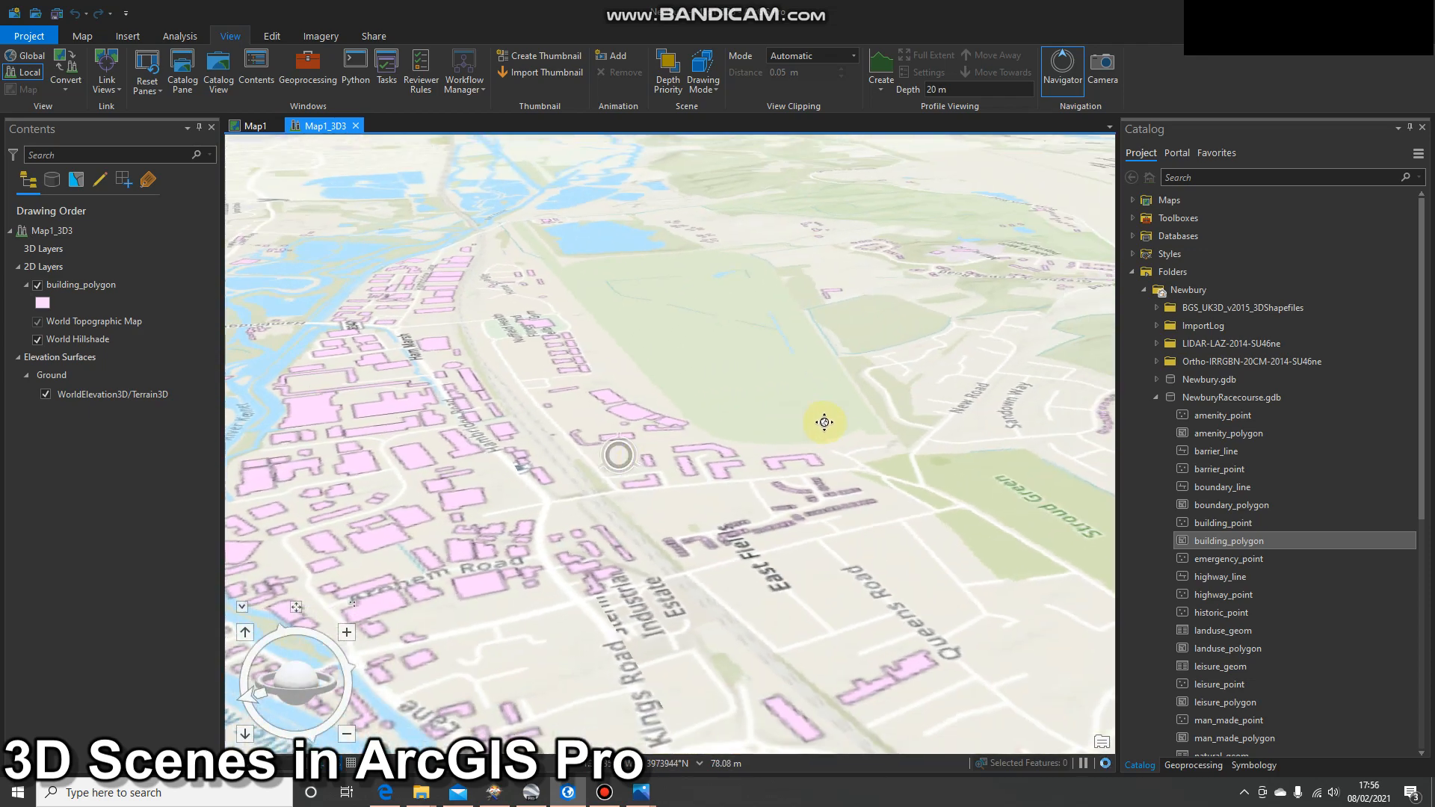
{"action": "middle_click_drag", "start_coordinate": [824, 422], "coordinate": [320, 503]}
{"action": "scroll", "coordinate": [683, 448], "scroll_direction": "up", "scroll_amount": 2}
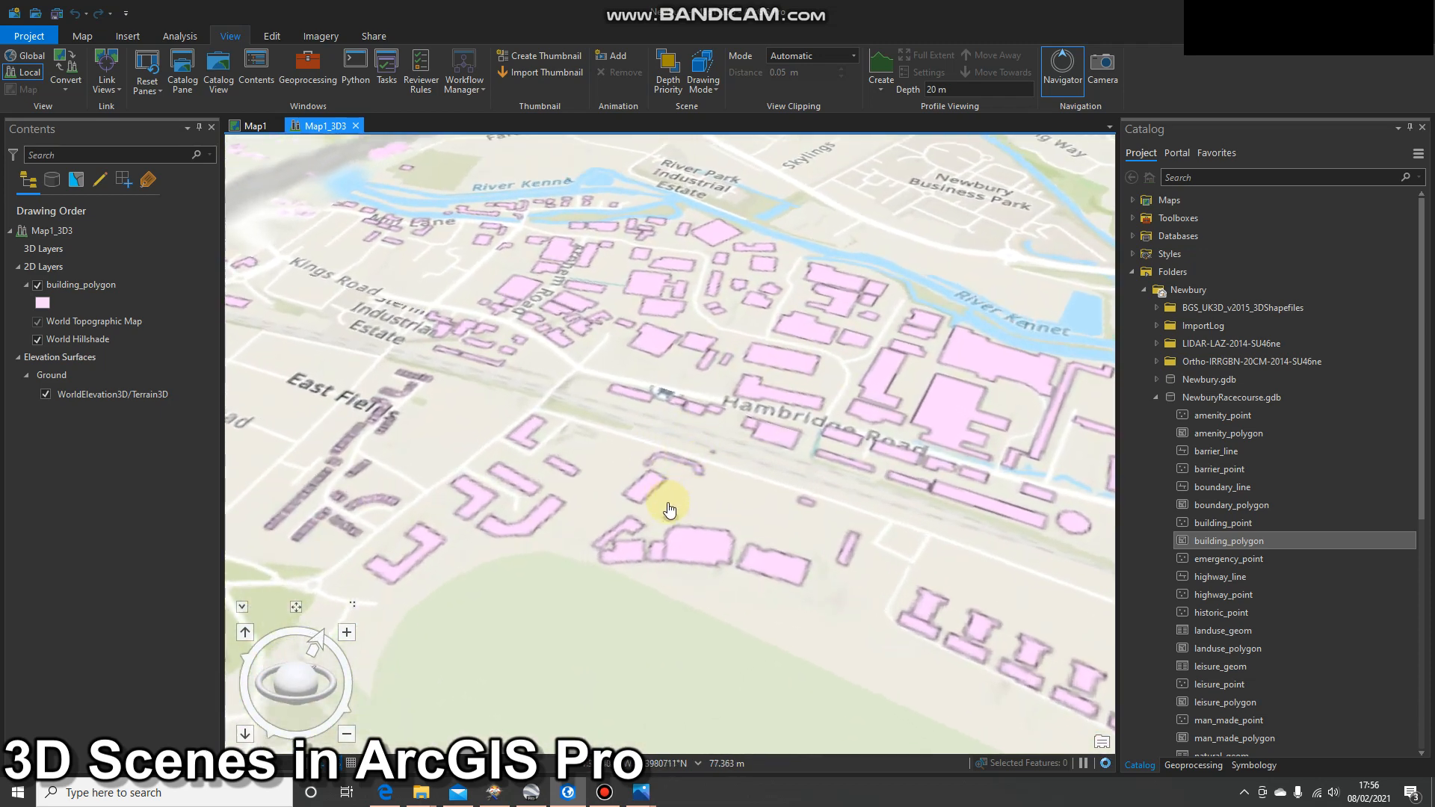
{"action": "middle_click_drag", "start_coordinate": [669, 510], "coordinate": [874, 456]}
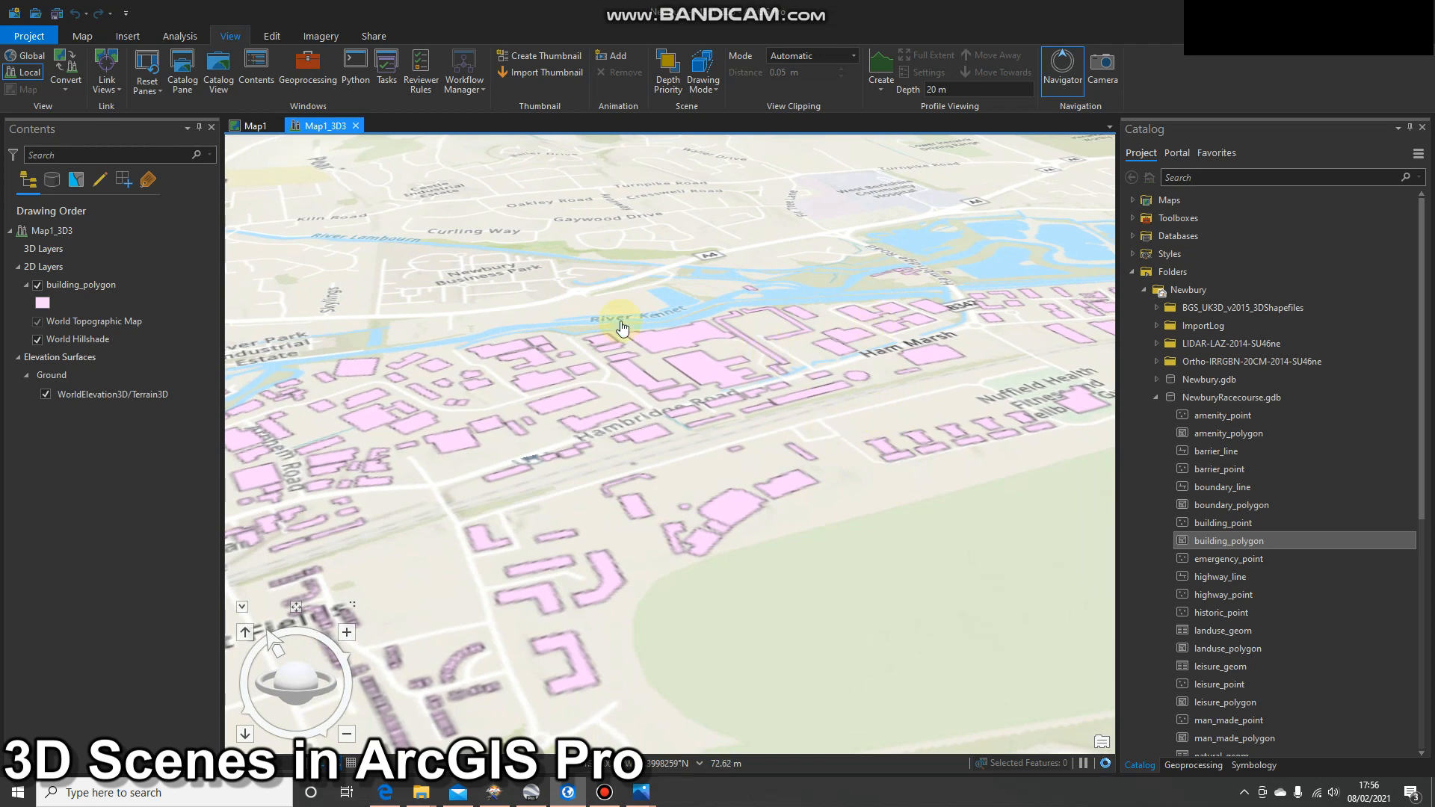
- Change the local scene's basemap to World Imagery
{"action": "left_click", "coordinate": [80, 37]}
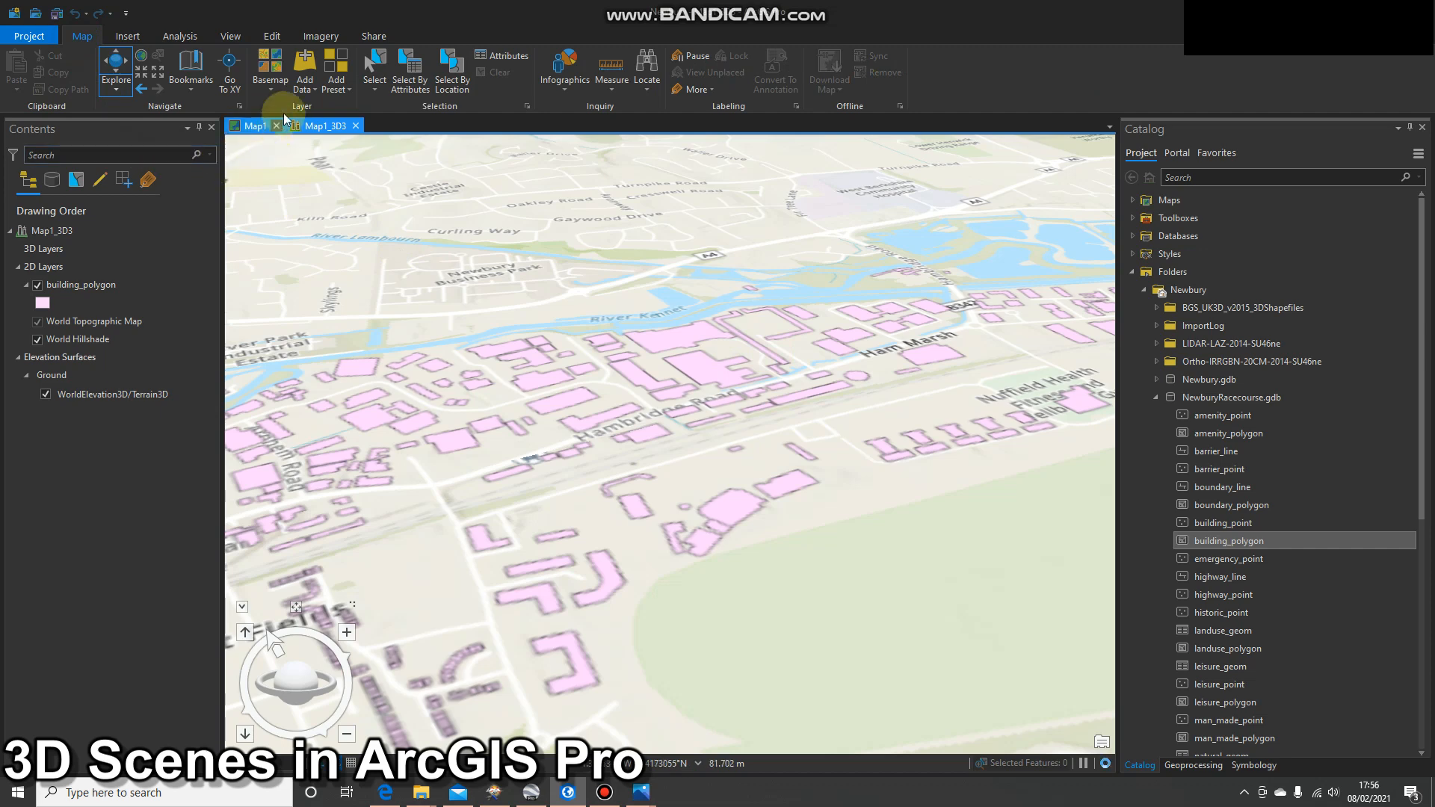
{"action": "left_click", "coordinate": [270, 71]}
{"action": "left_click", "coordinate": [300, 146]}
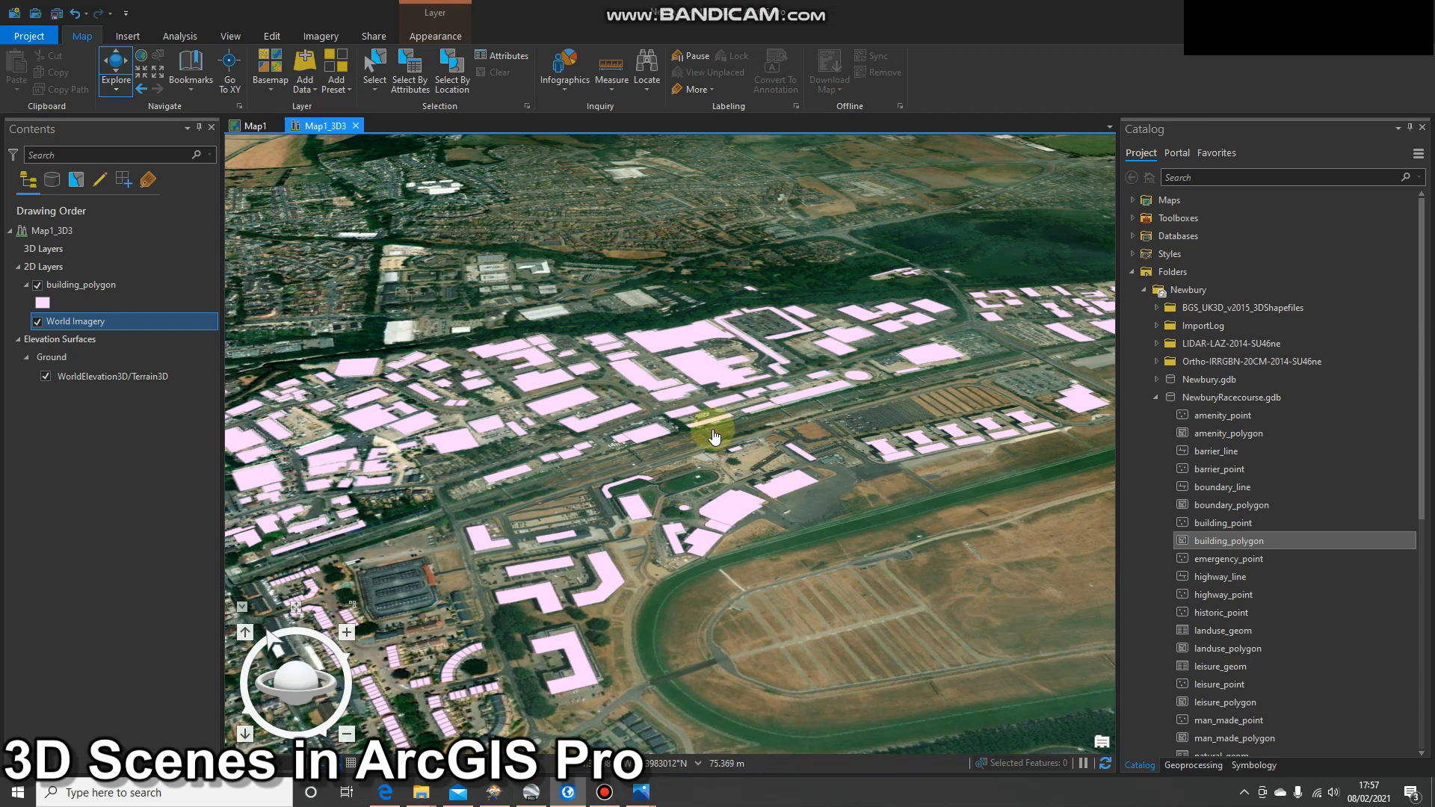
- Set the extrusion type of the building_polygon layer to Min Height
{"action": "scroll", "coordinate": [715, 437], "scroll_direction": "up", "scroll_amount": 2}
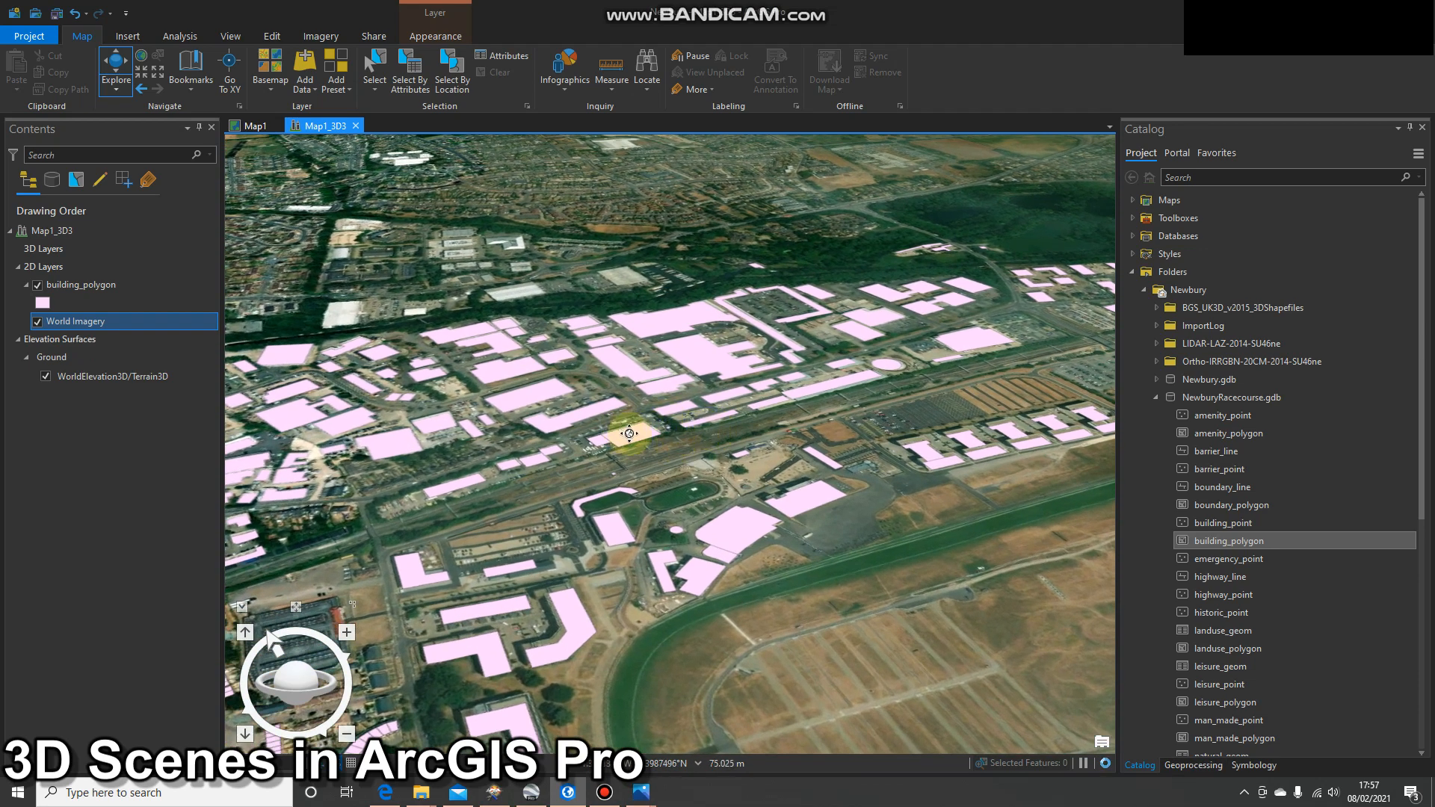
{"action": "middle_click_drag", "start_coordinate": [631, 426], "coordinate": [736, 426]}
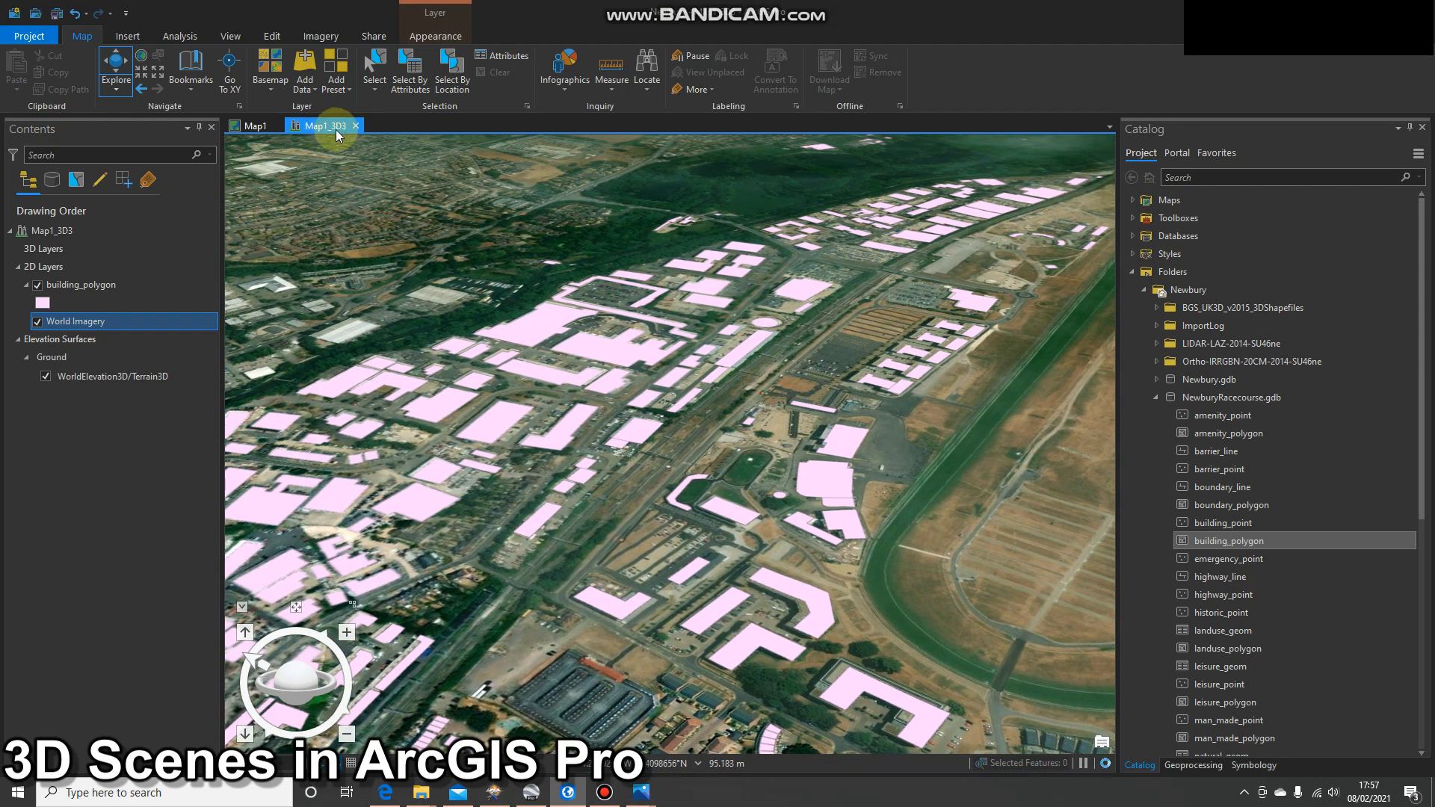
{"action": "left_click", "coordinate": [82, 285]}
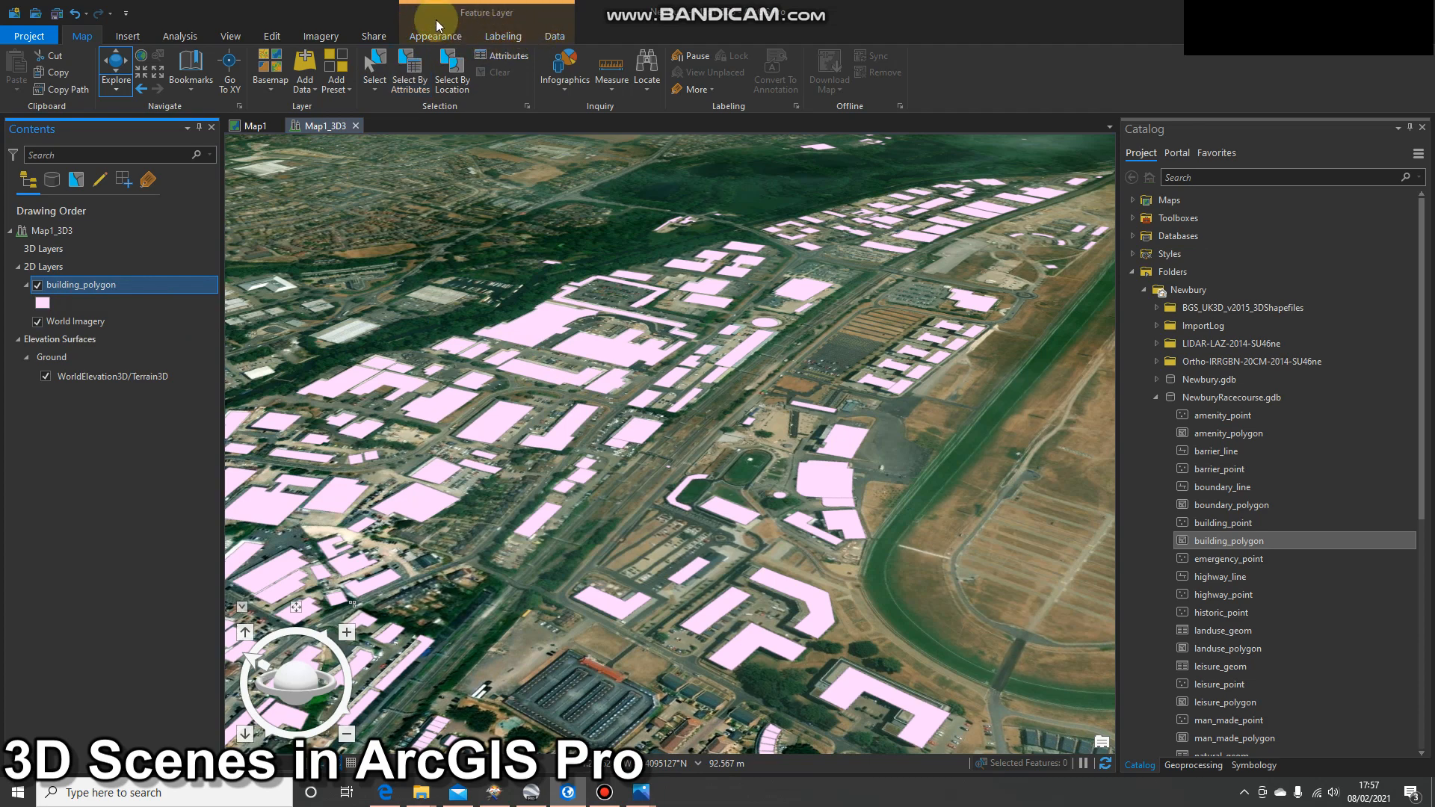
{"action": "left_click", "coordinate": [449, 38]}
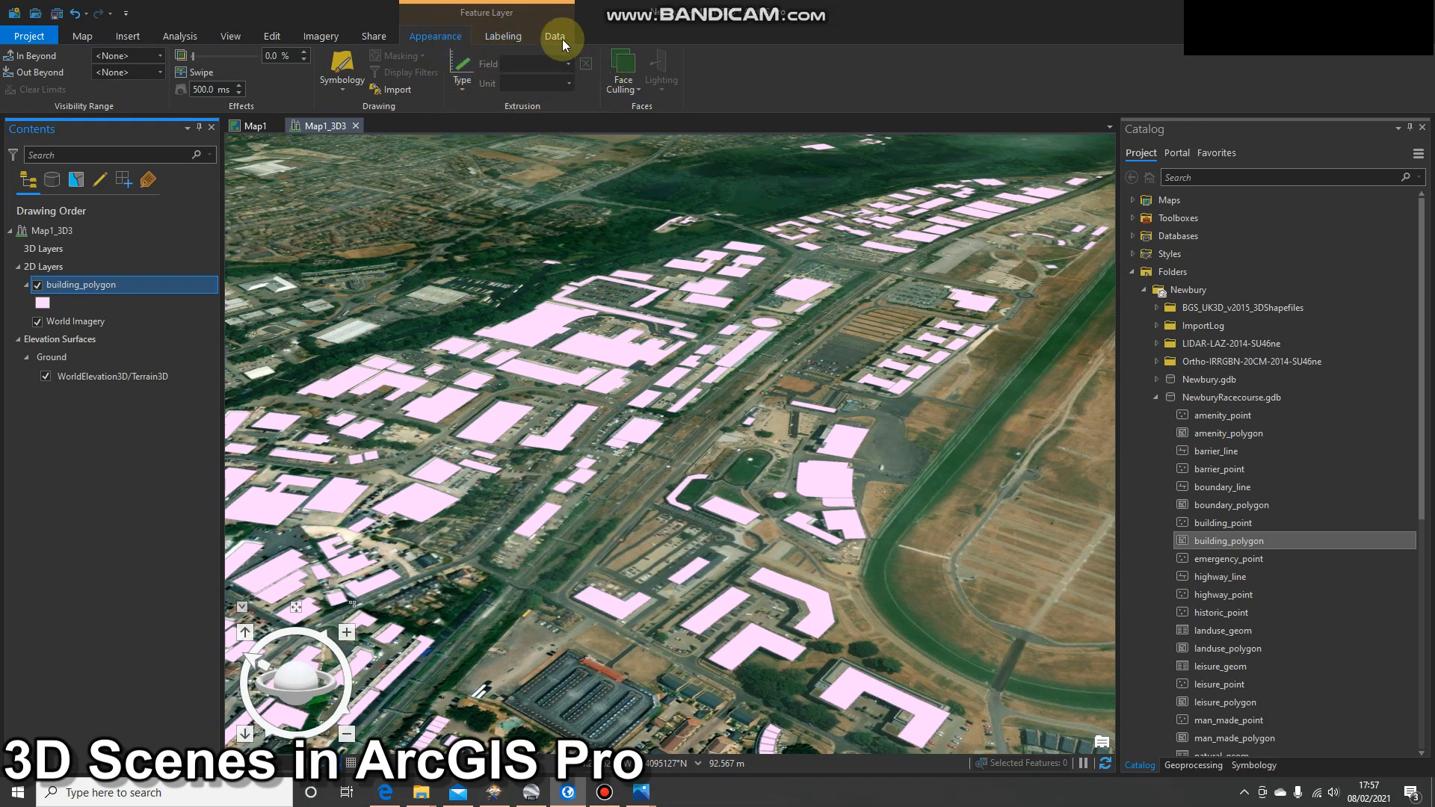
{"action": "left_click", "coordinate": [465, 88]}
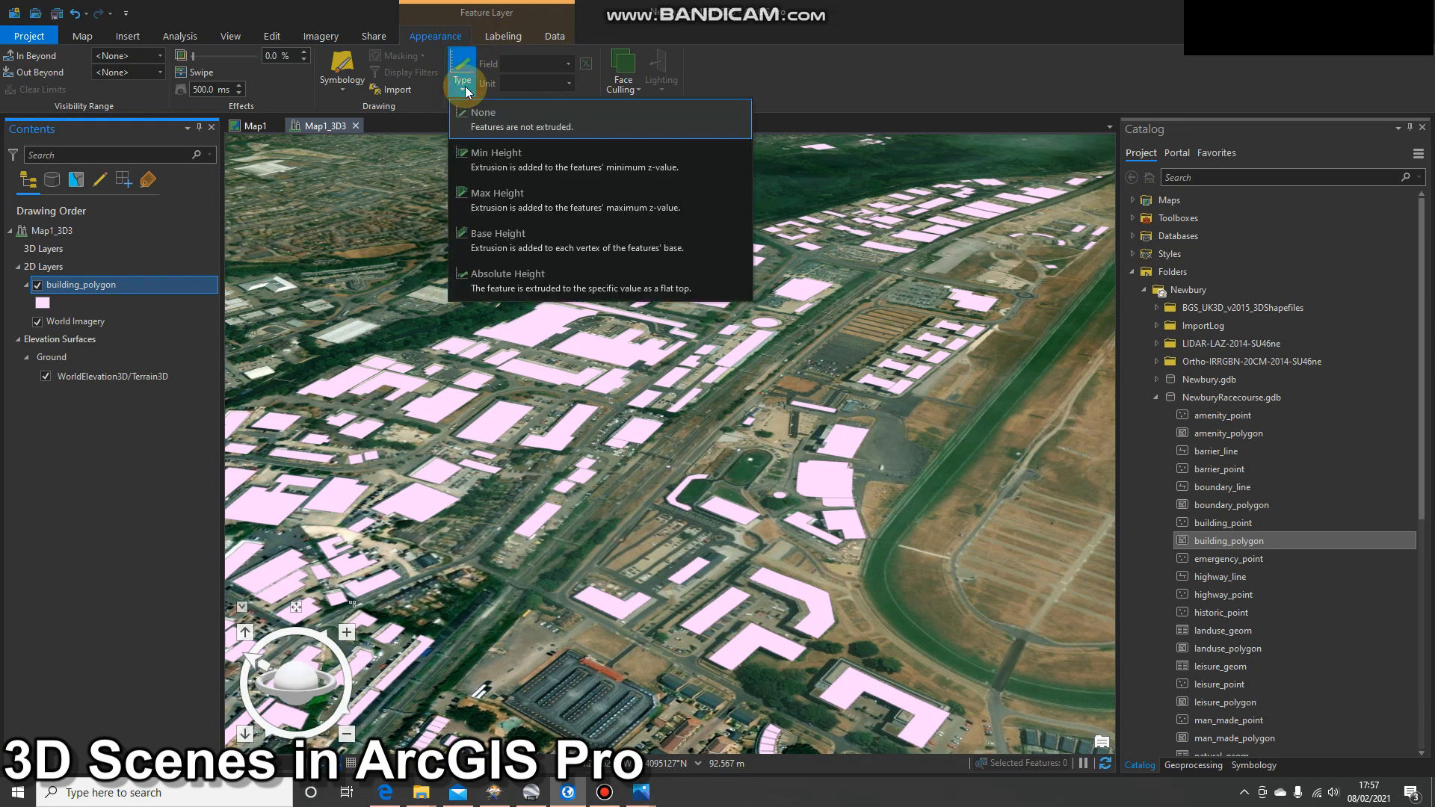
{"action": "left_click", "coordinate": [534, 159]}
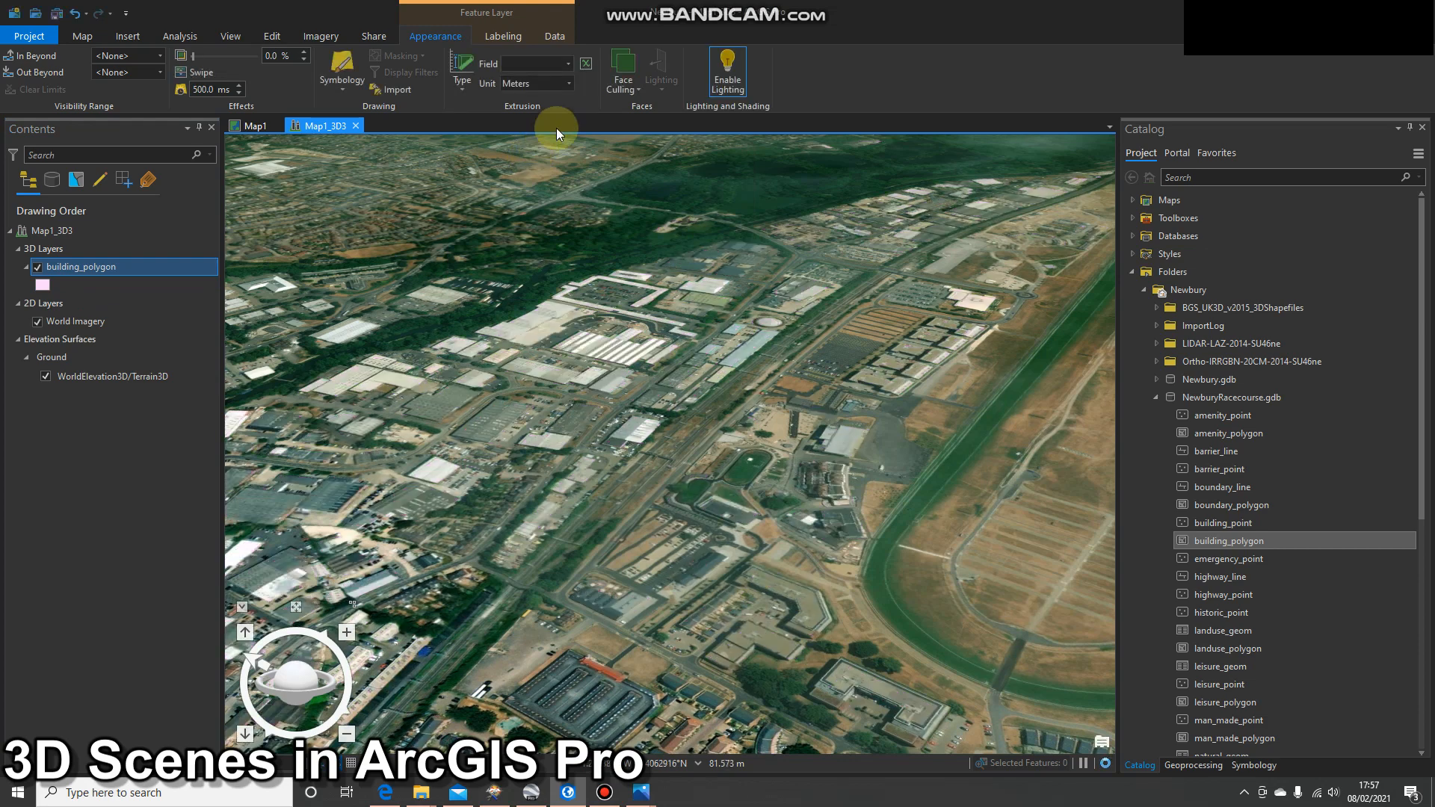
- Check the available extrusion fields for building_polygon and open the extrusion Expression Builder
{"action": "left_click", "coordinate": [568, 64]}
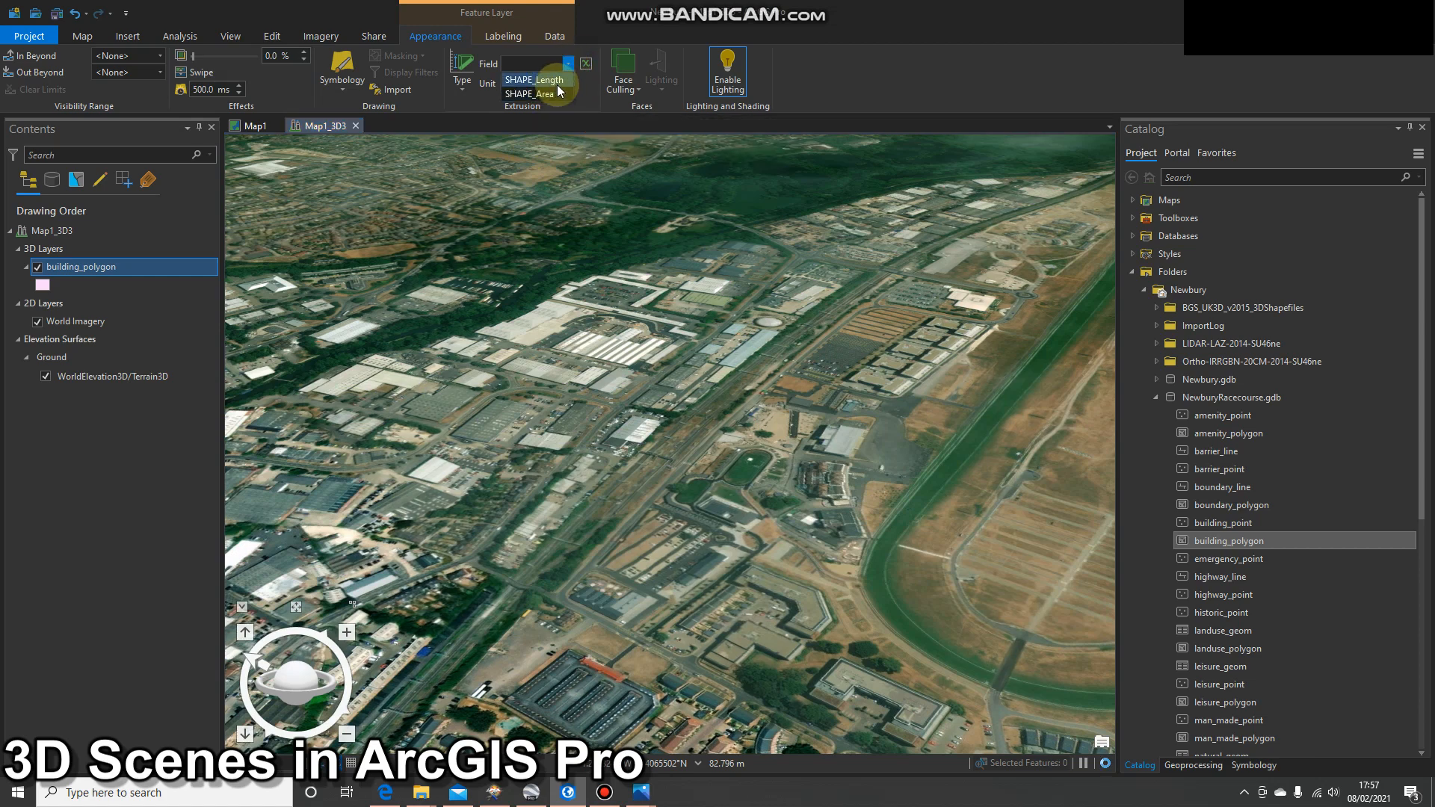
{"action": "left_click", "coordinate": [819, 75]}
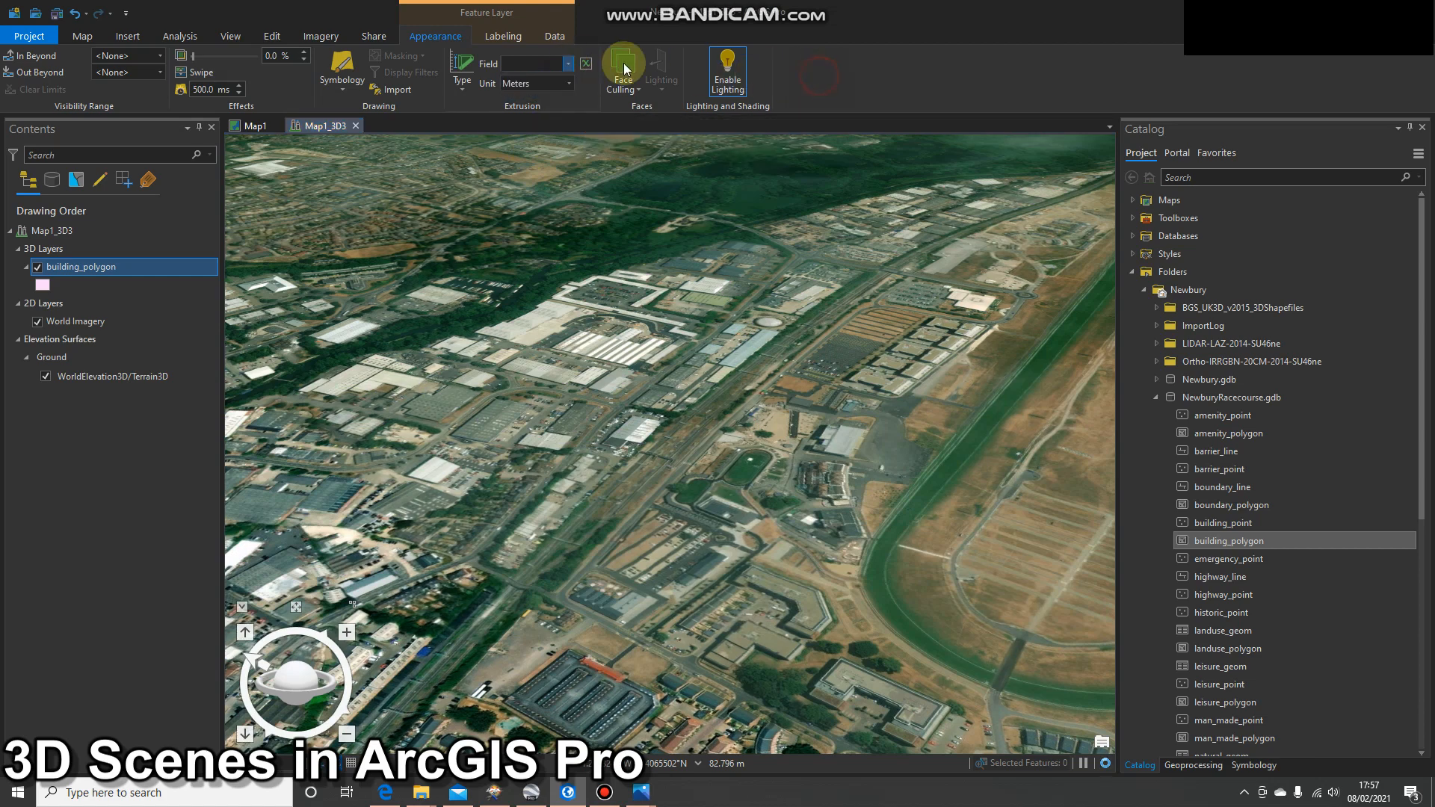
{"action": "left_click", "coordinate": [585, 66]}
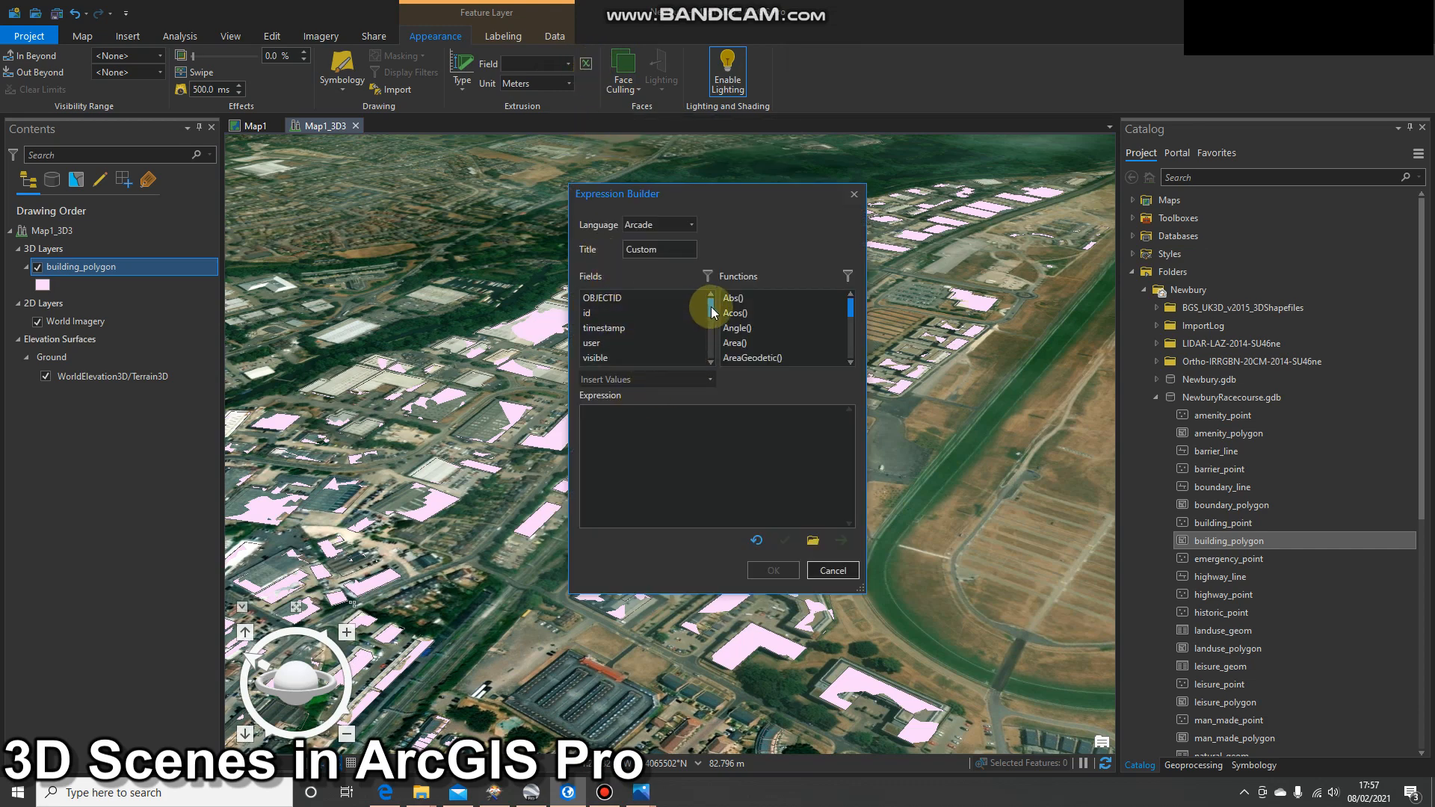
- Try the height field as the Arcade extrusion expression and clear the expression again
{"action": "left_click_drag", "start_coordinate": [709, 307], "coordinate": [707, 348]}
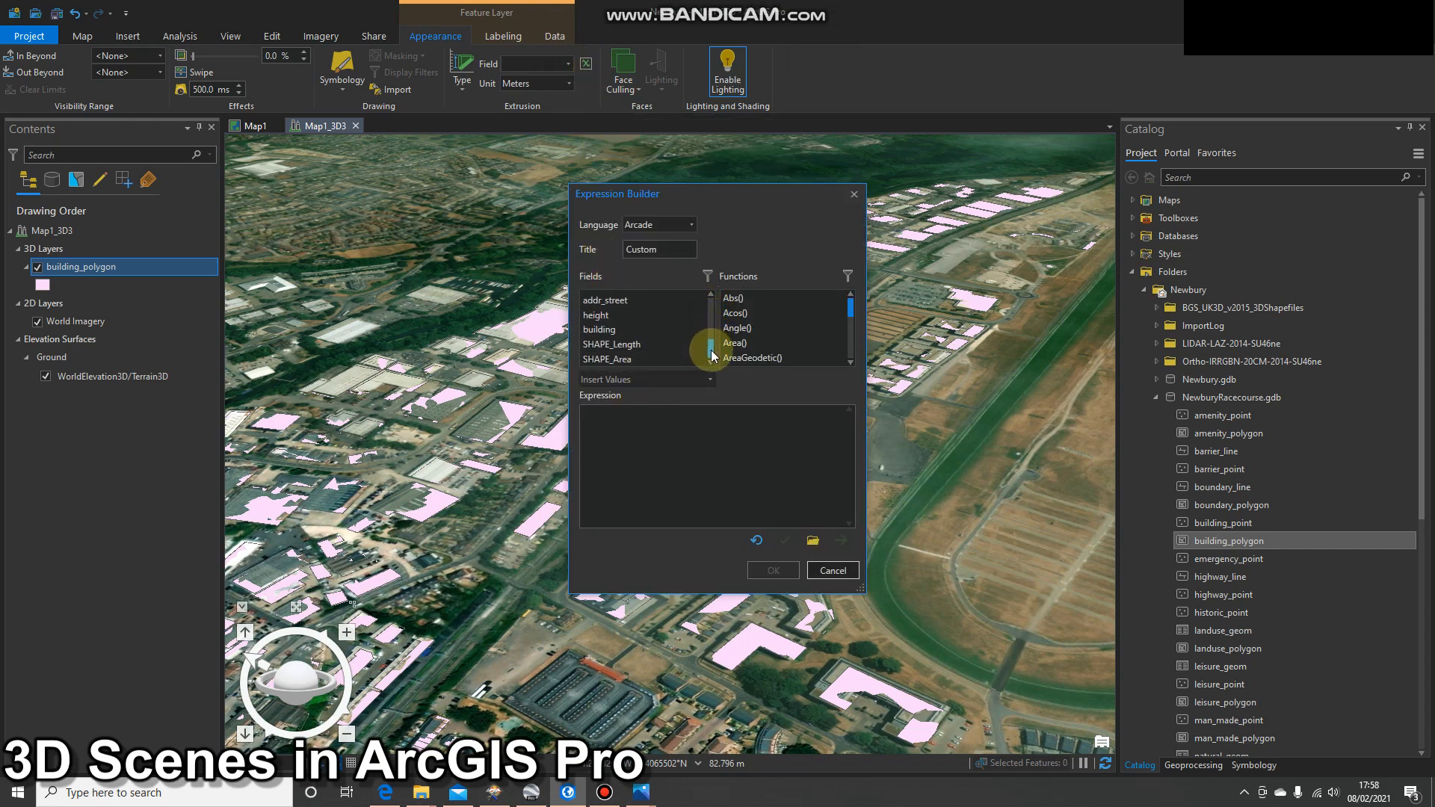
{"action": "left_click", "coordinate": [602, 318]}
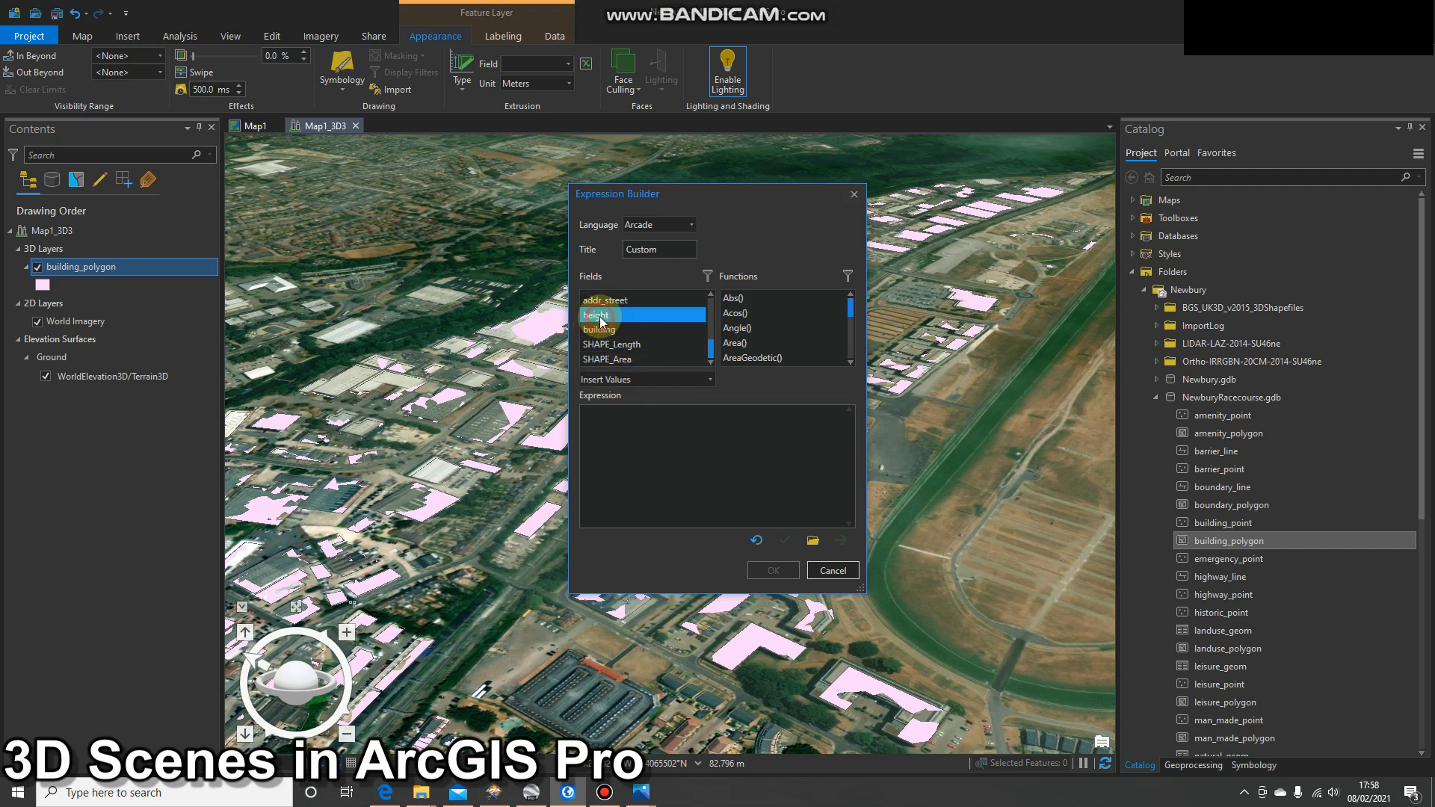
{"action": "double_click", "coordinate": [606, 317]}
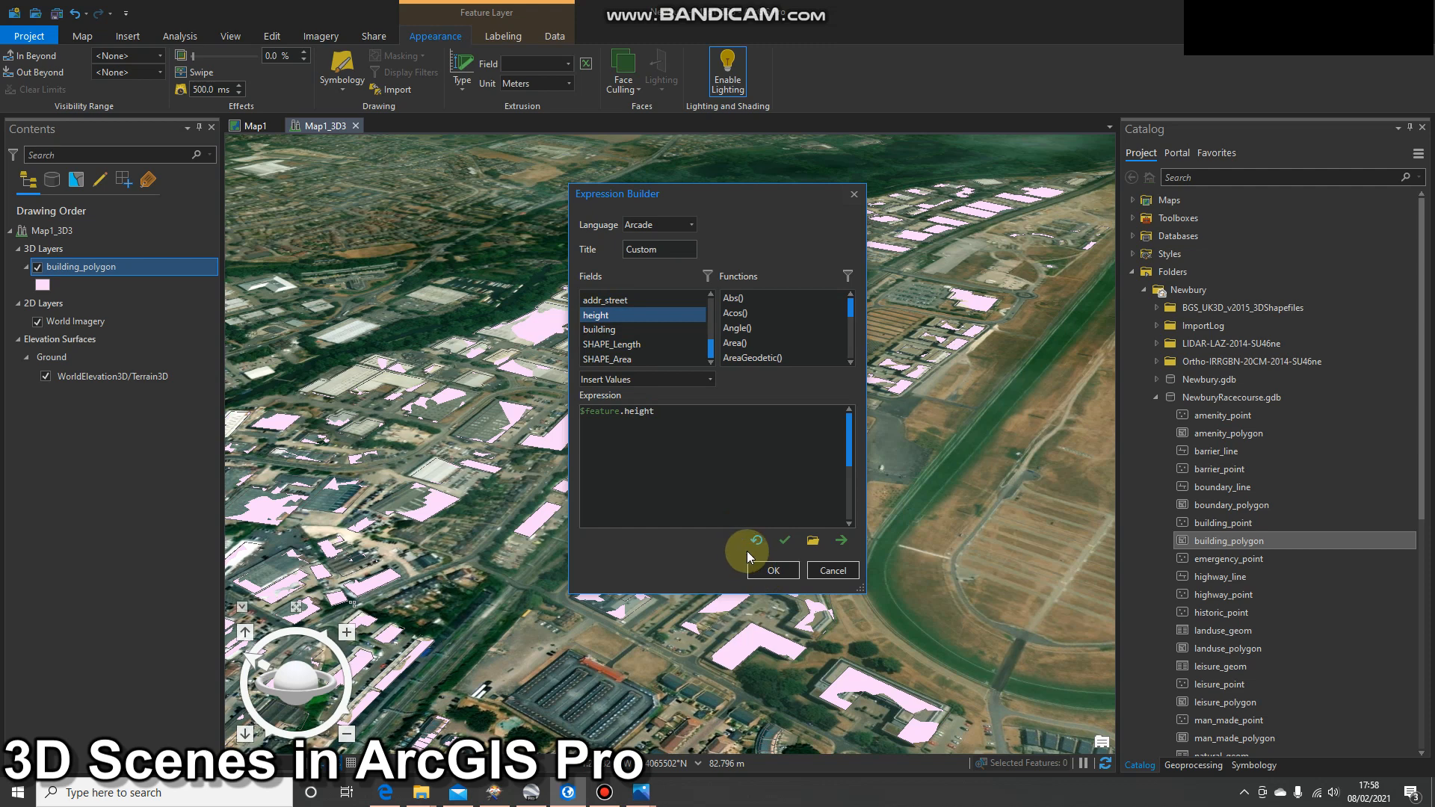
{"action": "left_click", "coordinate": [736, 435]}
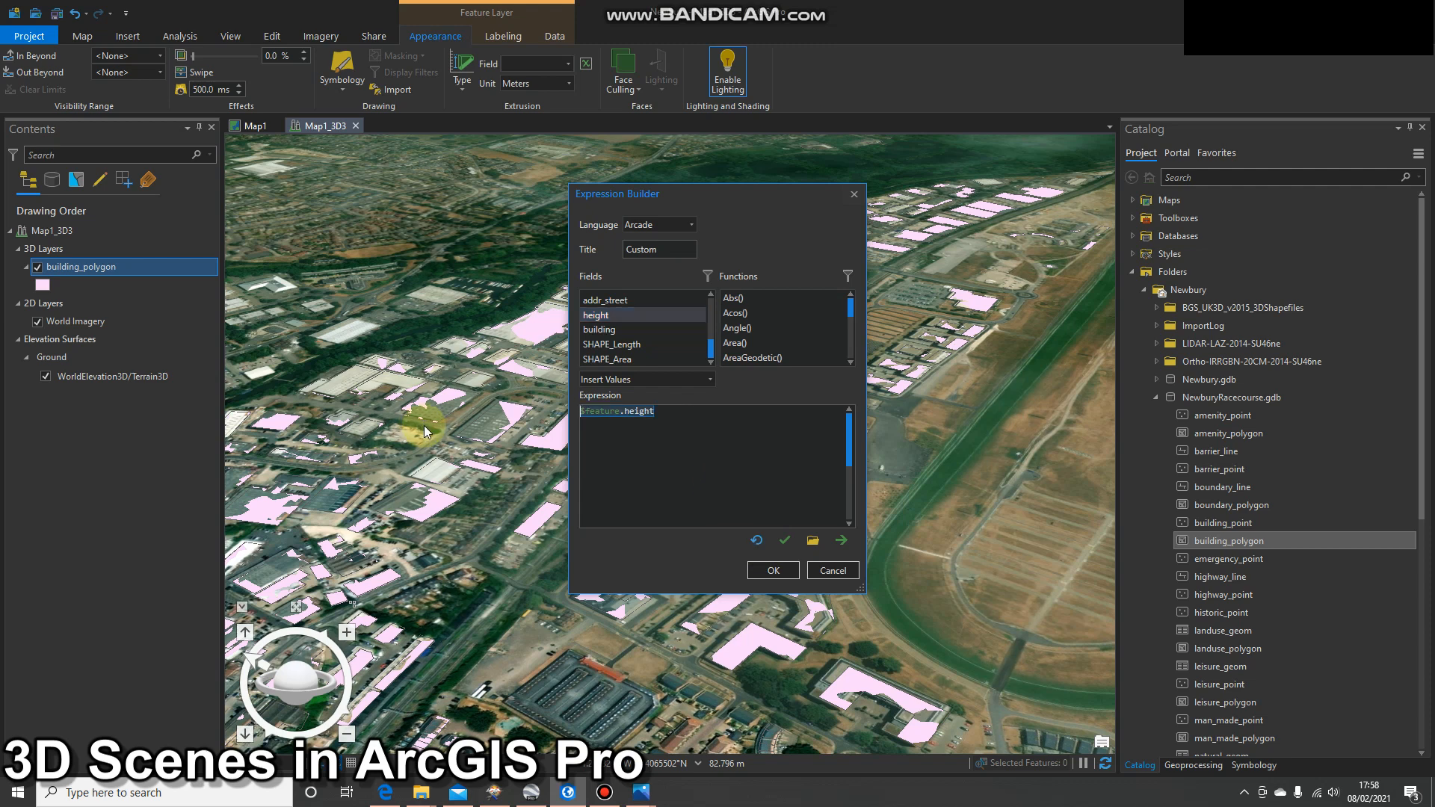
{"action": "key", "text": "Delete"}
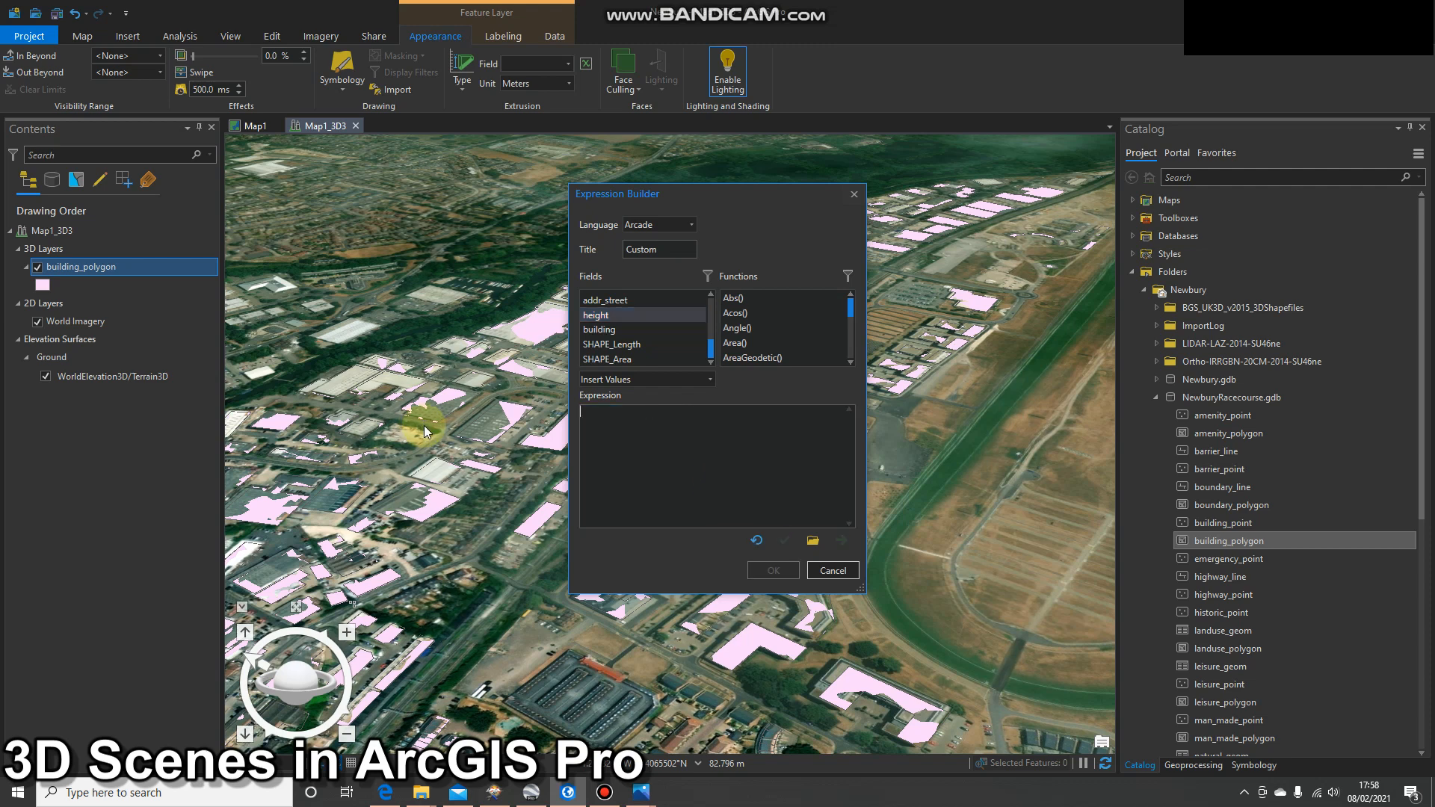
- Enter 5 as the building extrusion expression in meters, validate it and apply it
{"action": "type", "text": "5"}
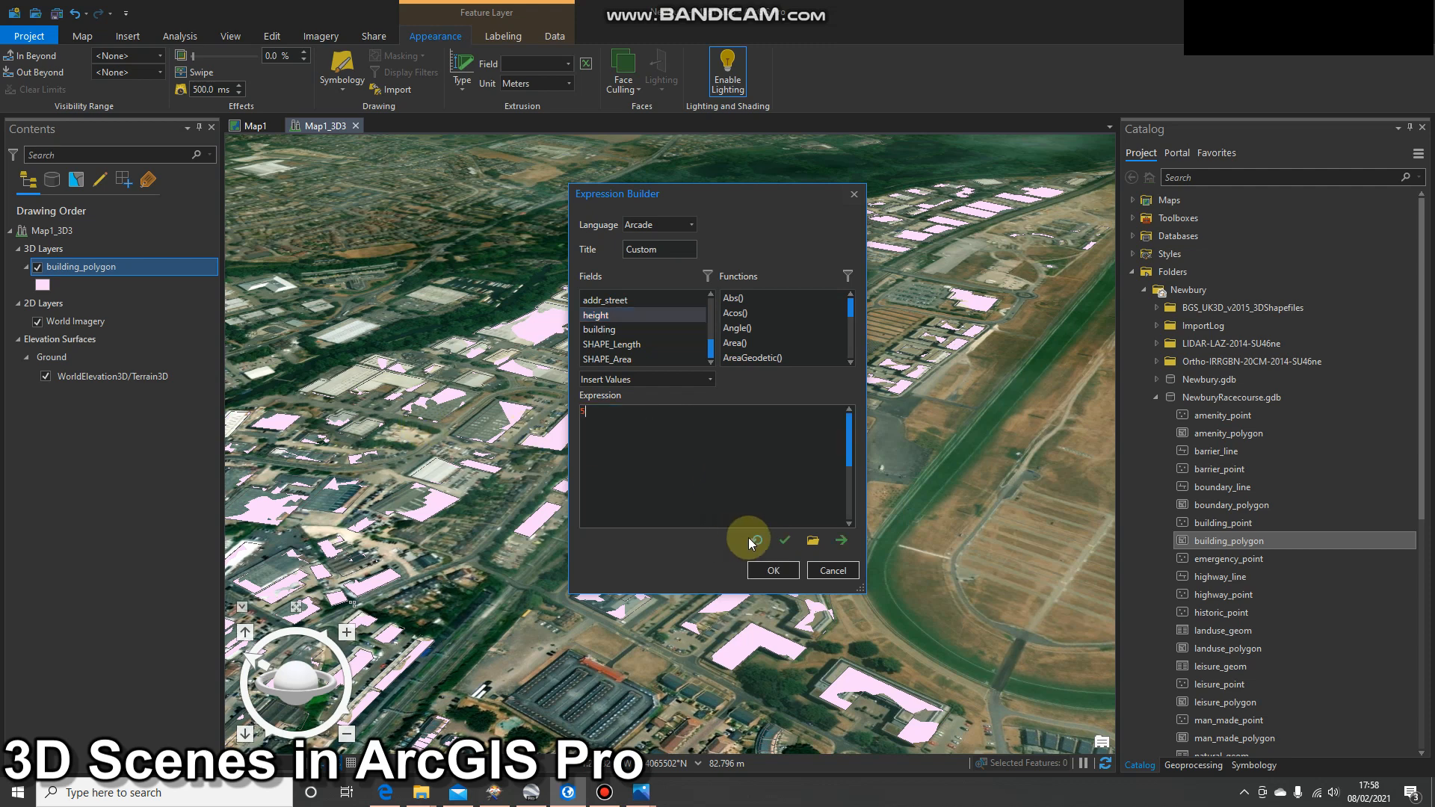
{"action": "left_click", "coordinate": [785, 540]}
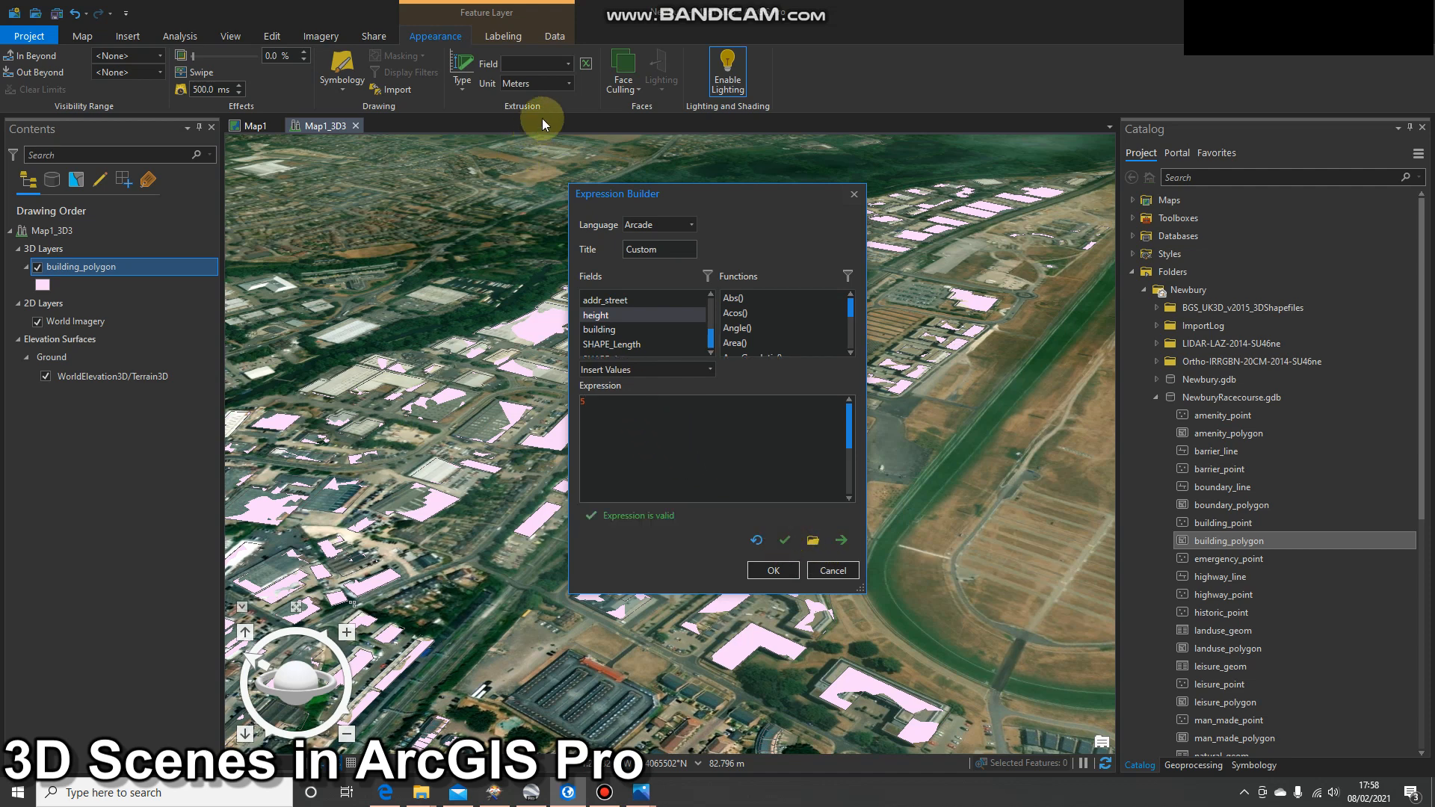
{"action": "left_click", "coordinate": [760, 569]}
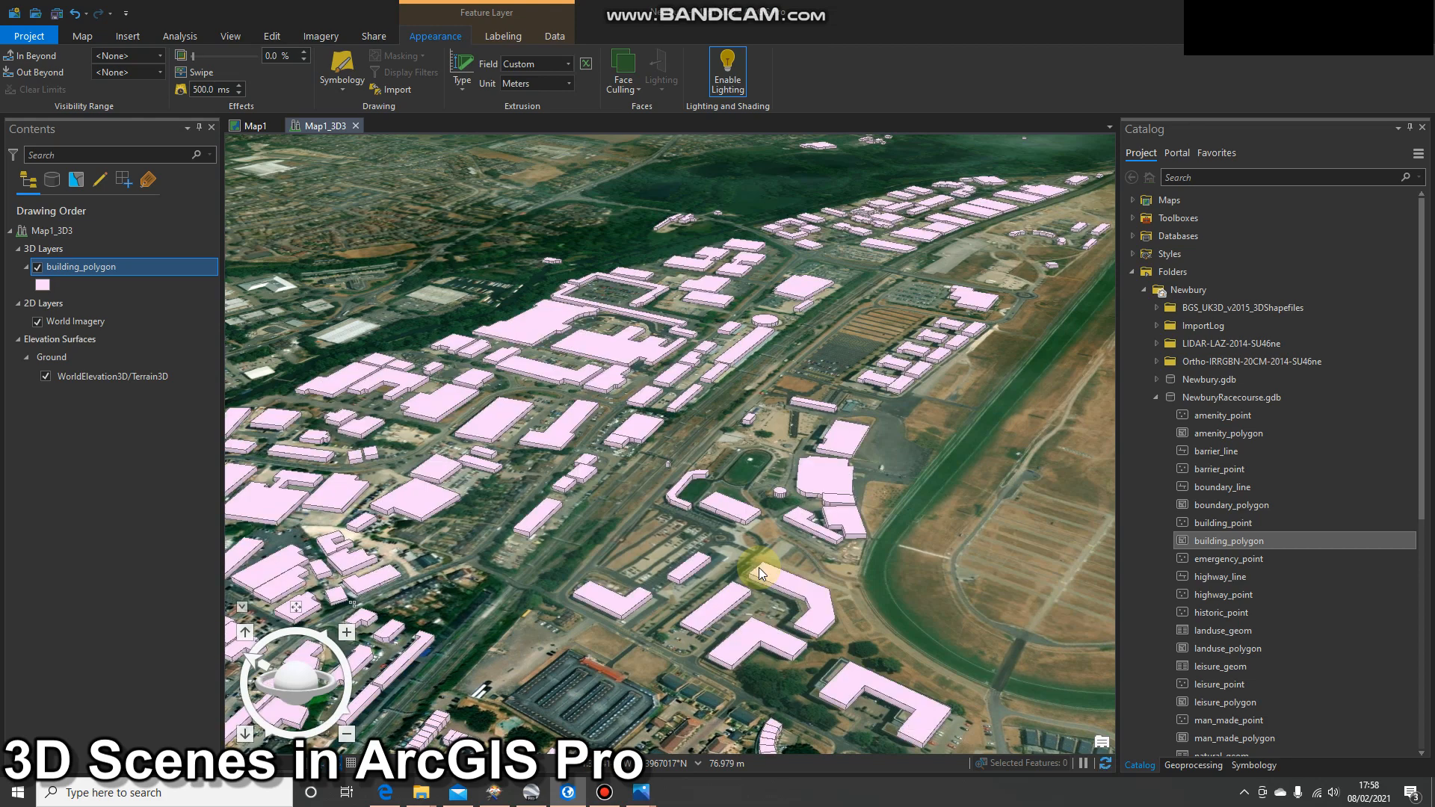
- Examine the extruded buildings around the racecourse, the housing rows and the industrial estate from low and high viewpoints
{"action": "scroll", "coordinate": [759, 567], "scroll_direction": "up", "scroll_amount": 3}
{"action": "scroll", "coordinate": [774, 547], "scroll_direction": "down", "scroll_amount": 5}
{"action": "scroll", "coordinate": [675, 490], "scroll_direction": "up", "scroll_amount": 2}
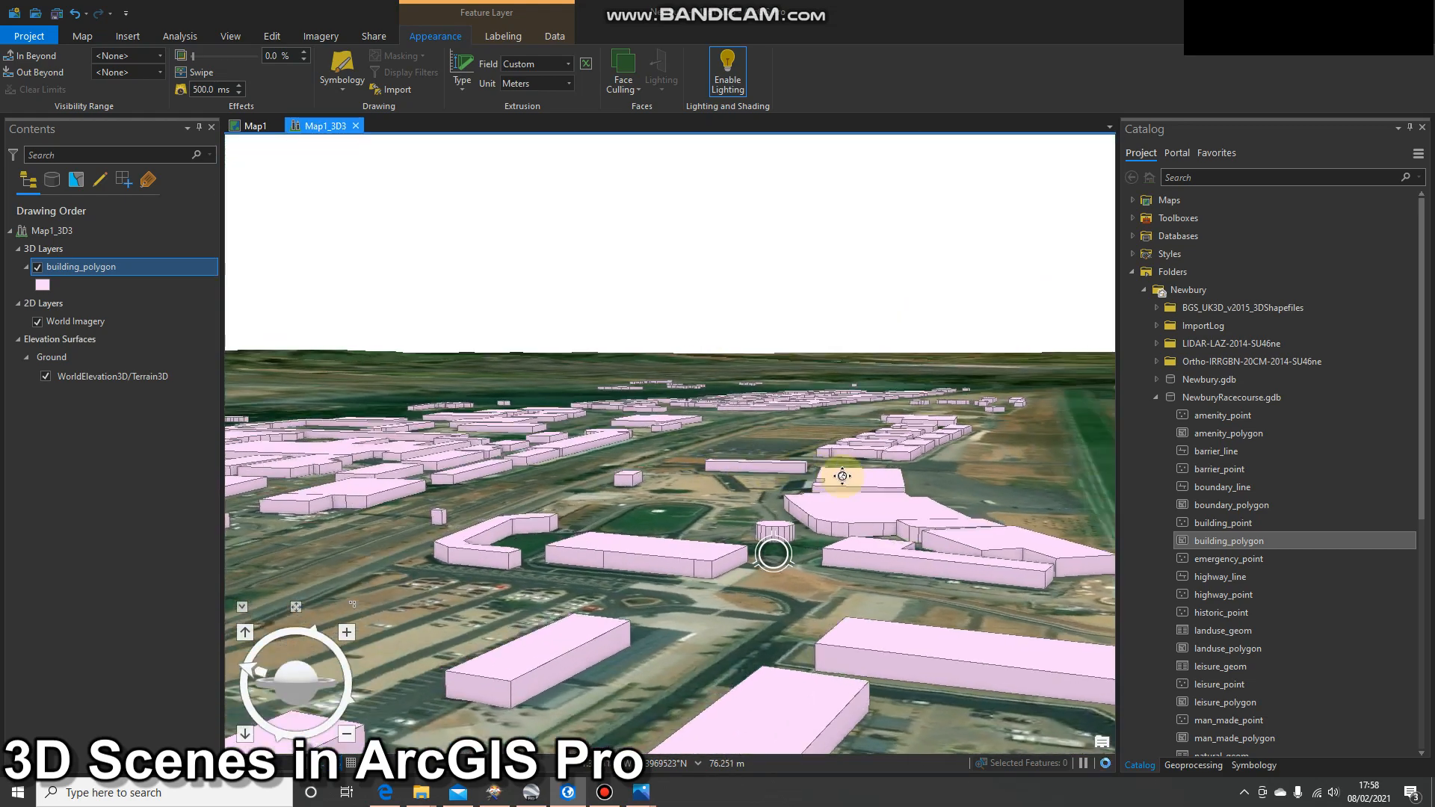
{"action": "middle_click_drag", "start_coordinate": [675, 489], "coordinate": [809, 500]}
{"action": "mouse_move", "coordinate": [809, 500]}
{"action": "left_mouse_down"}
{"action": "mouse_move", "coordinate": [681, 521]}
{"action": "mouse_move", "coordinate": [590, 474]}
{"action": "left_mouse_up"}
{"action": "scroll", "coordinate": [702, 533], "scroll_direction": "down", "scroll_amount": 3}
{"action": "mouse_move", "coordinate": [590, 474]}
{"action": "middle_mouse_down"}
{"action": "mouse_move", "coordinate": [653, 523]}
{"action": "mouse_move", "coordinate": [711, 513]}
{"action": "mouse_move", "coordinate": [486, 520]}
{"action": "middle_mouse_up"}
{"action": "mouse_move", "coordinate": [679, 491]}
{"action": "middle_mouse_down"}
{"action": "mouse_move", "coordinate": [657, 471]}
{"action": "mouse_move", "coordinate": [486, 471]}
{"action": "mouse_move", "coordinate": [772, 468]}
{"action": "mouse_move", "coordinate": [611, 531]}
{"action": "mouse_move", "coordinate": [603, 571]}
{"action": "mouse_move", "coordinate": [586, 519]}
{"action": "mouse_move", "coordinate": [609, 420]}
{"action": "mouse_move", "coordinate": [785, 475]}
{"action": "mouse_move", "coordinate": [865, 473]}
{"action": "middle_mouse_up"}
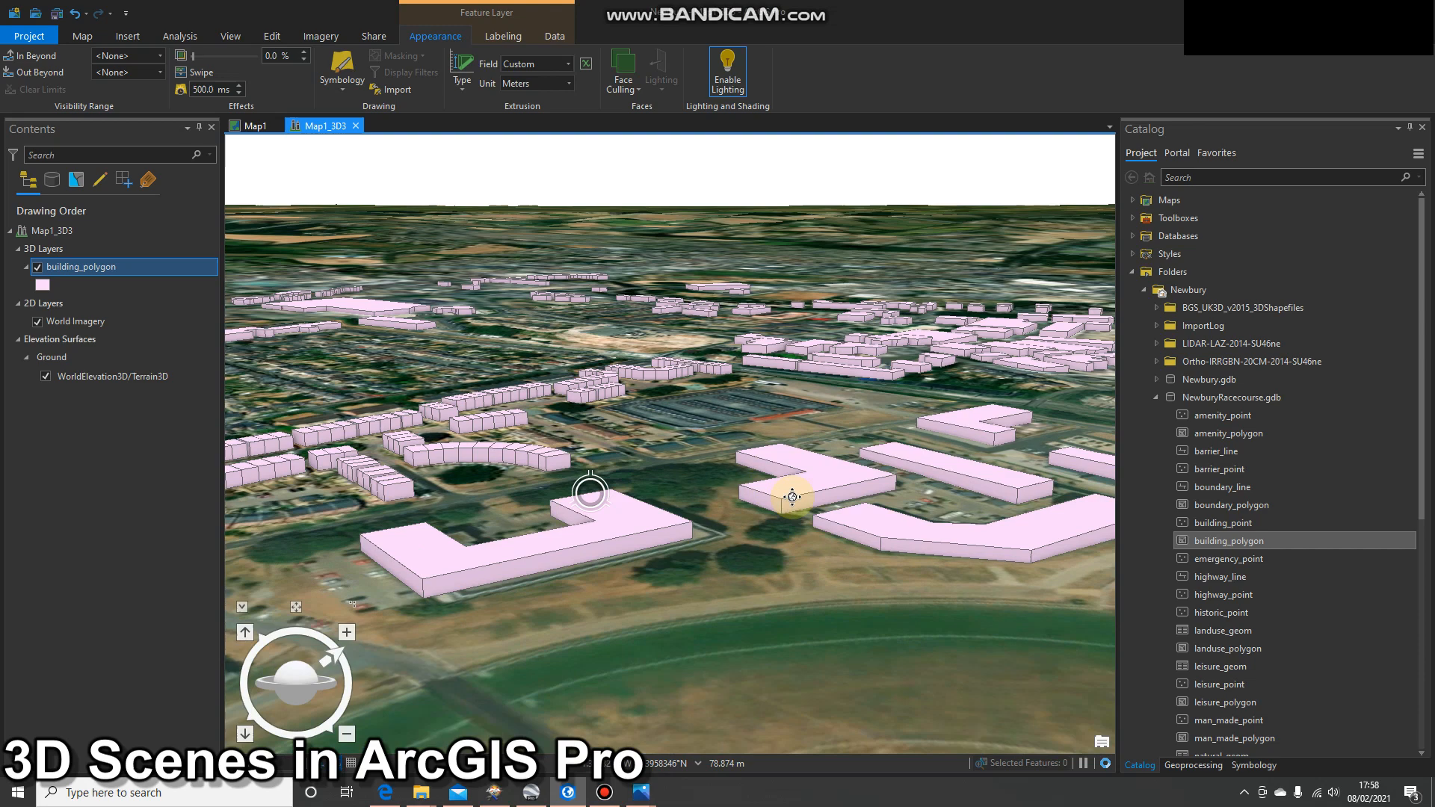
{"action": "middle_click_drag", "start_coordinate": [792, 497], "coordinate": [777, 419]}
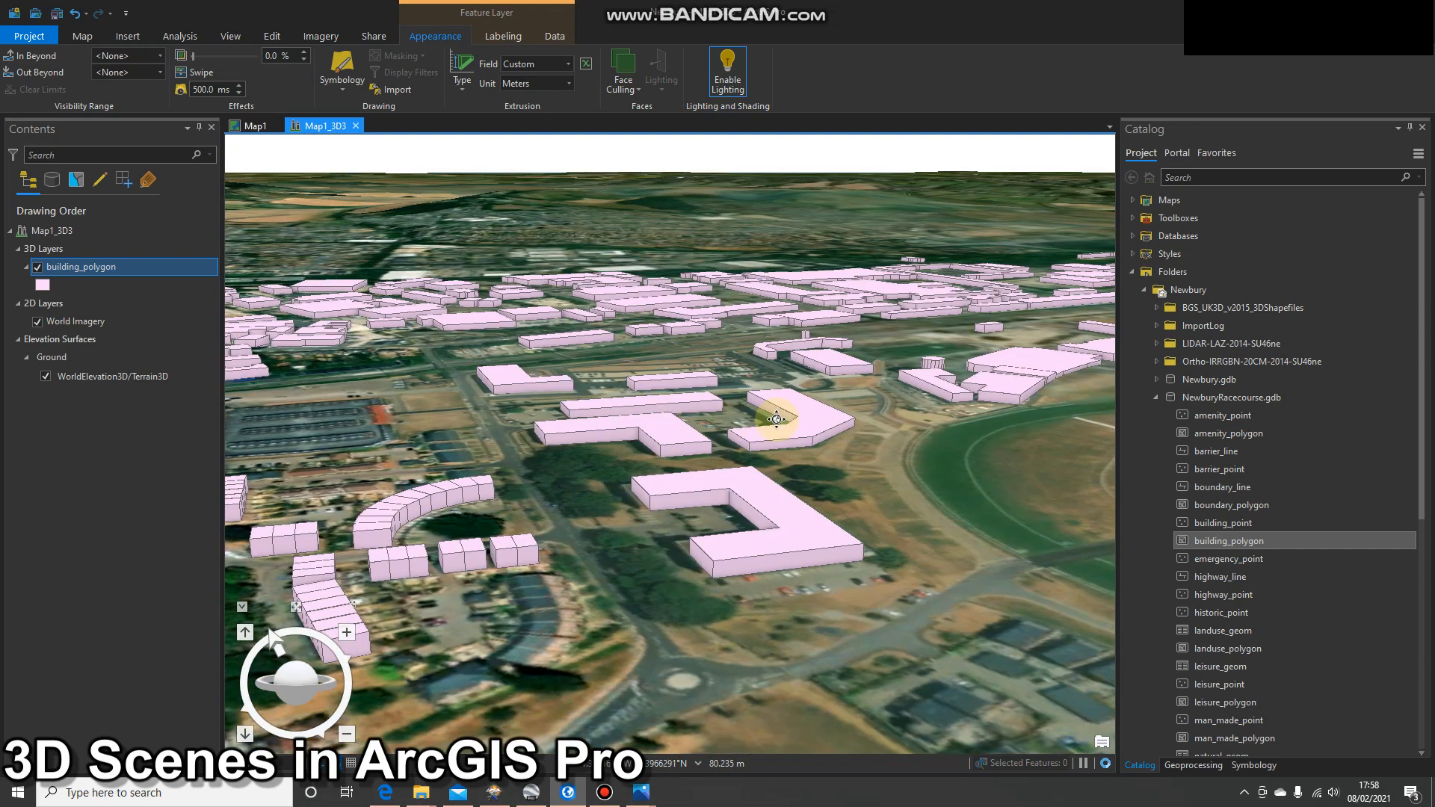
{"action": "left_click_drag", "start_coordinate": [800, 418], "coordinate": [696, 632]}
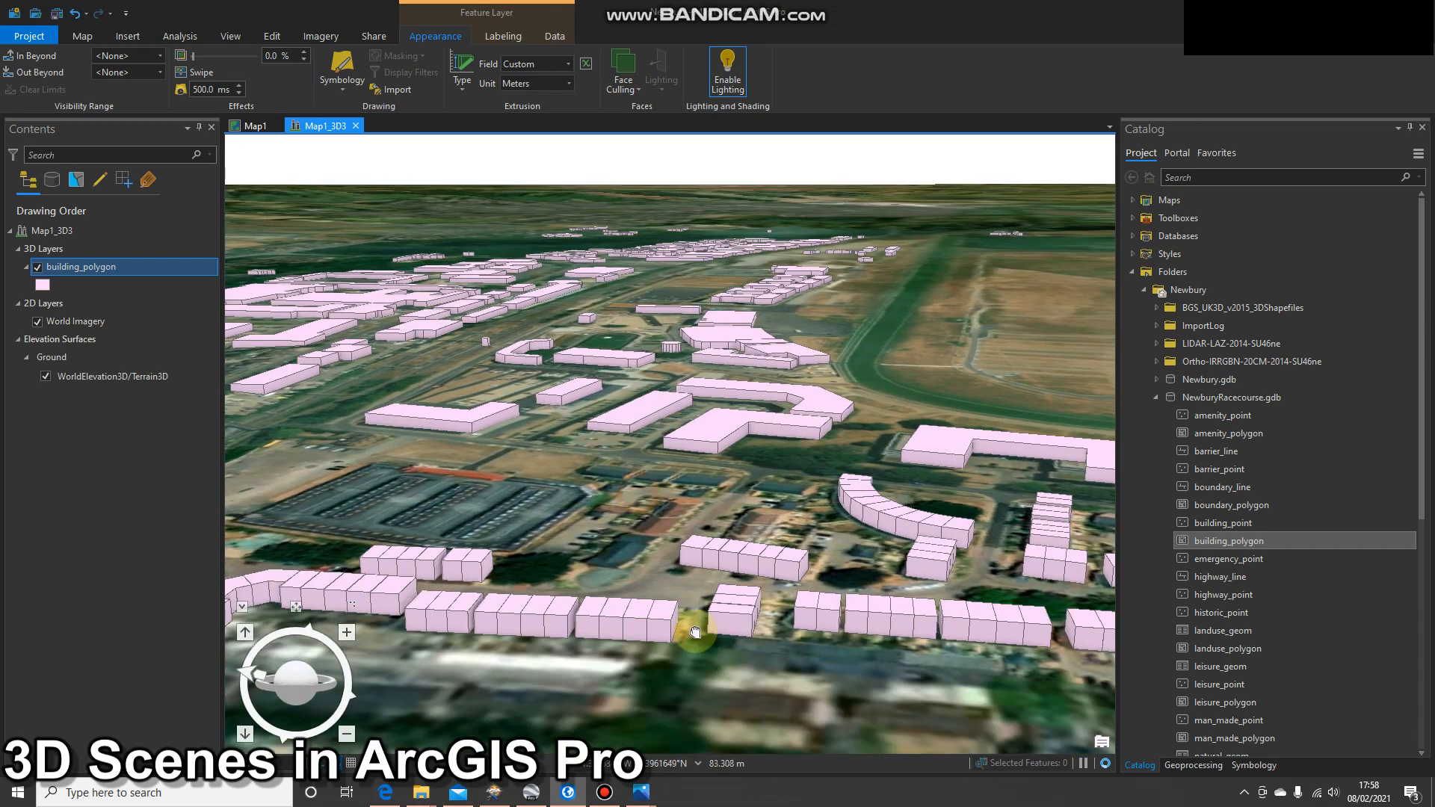
{"action": "scroll", "coordinate": [625, 458], "scroll_direction": "down", "scroll_amount": 3}
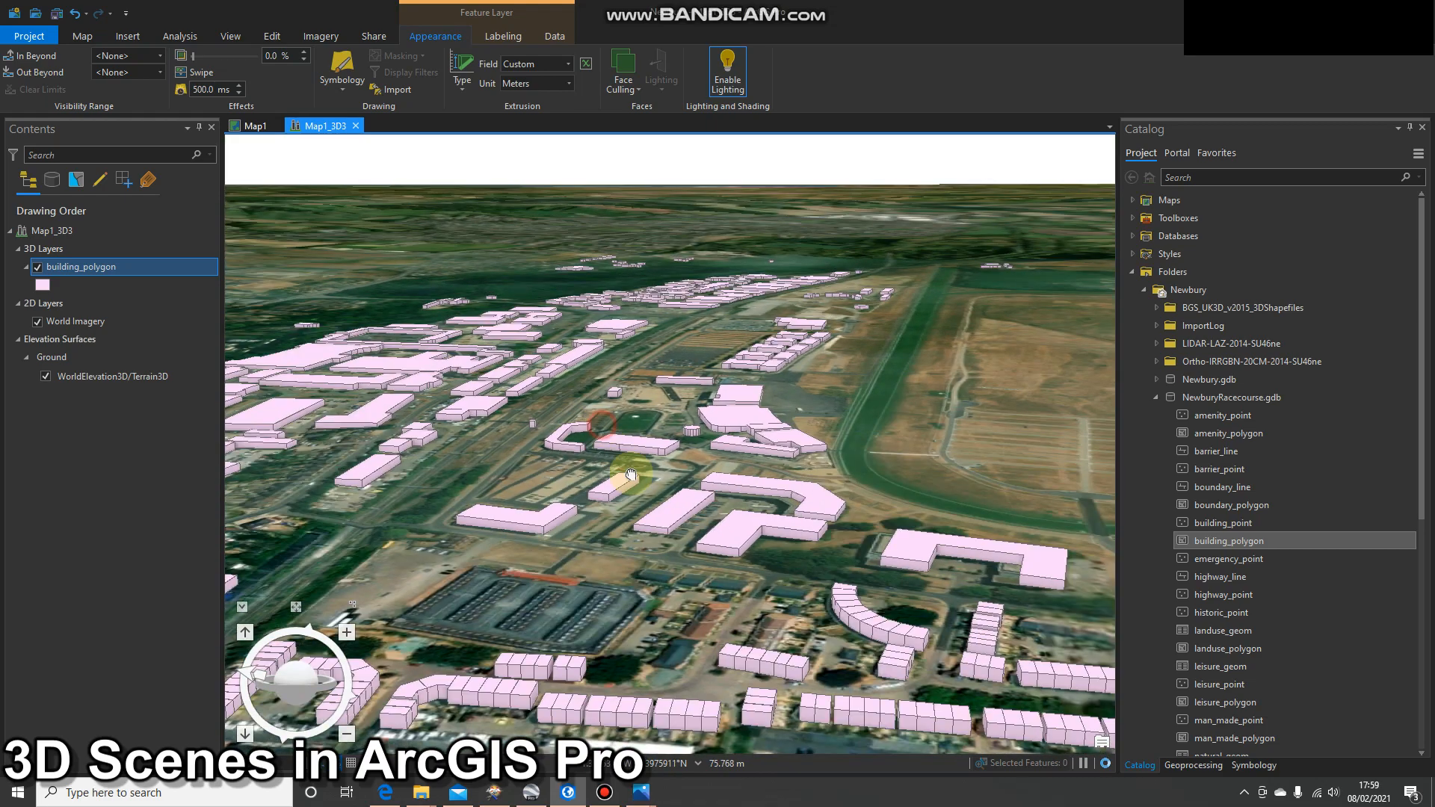
{"action": "left_click_drag", "start_coordinate": [540, 480], "coordinate": [763, 558]}
{"action": "left_click_drag", "start_coordinate": [490, 412], "coordinate": [677, 528]}
{"action": "left_click_drag", "start_coordinate": [735, 477], "coordinate": [770, 449]}
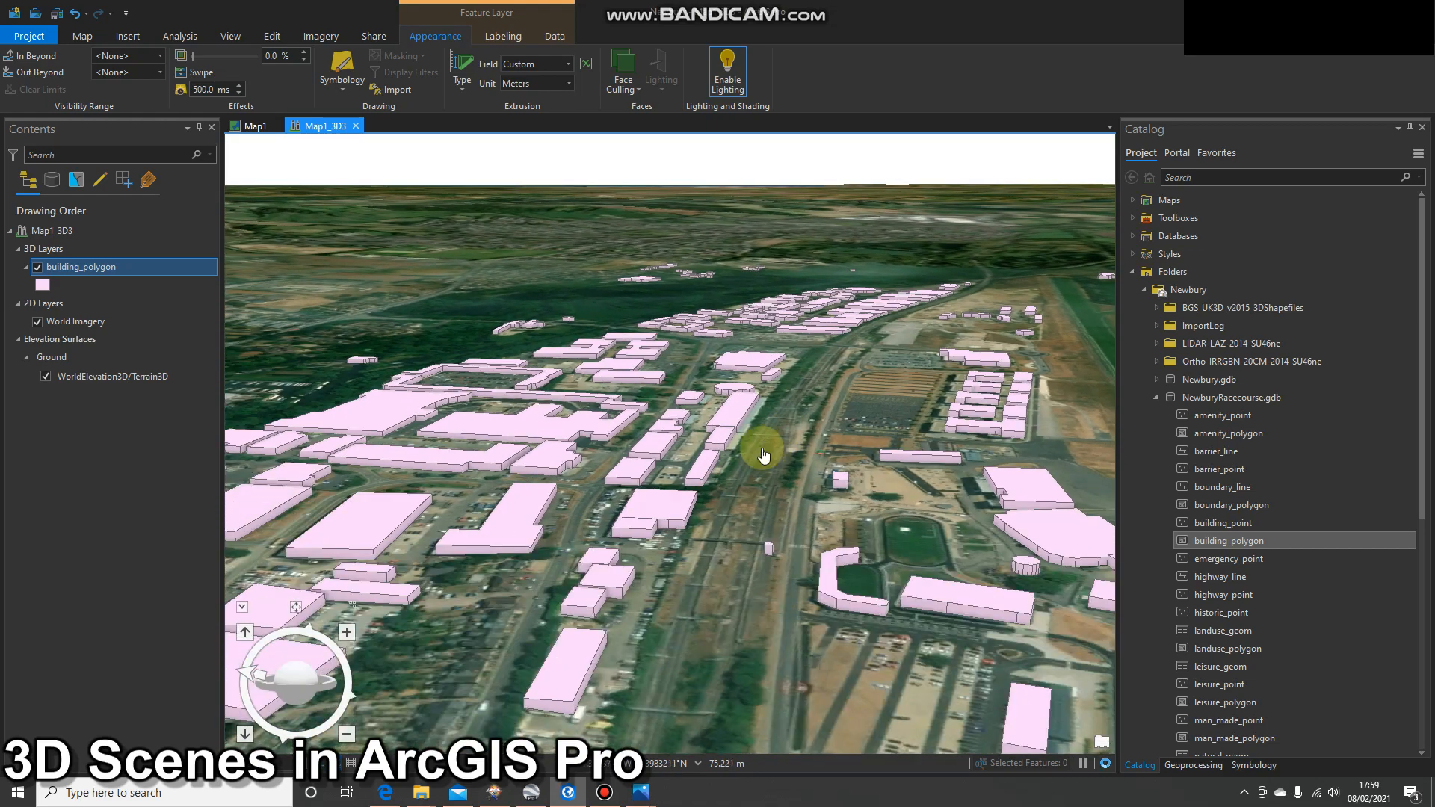
{"action": "left_click_drag", "start_coordinate": [554, 543], "coordinate": [370, 565]}
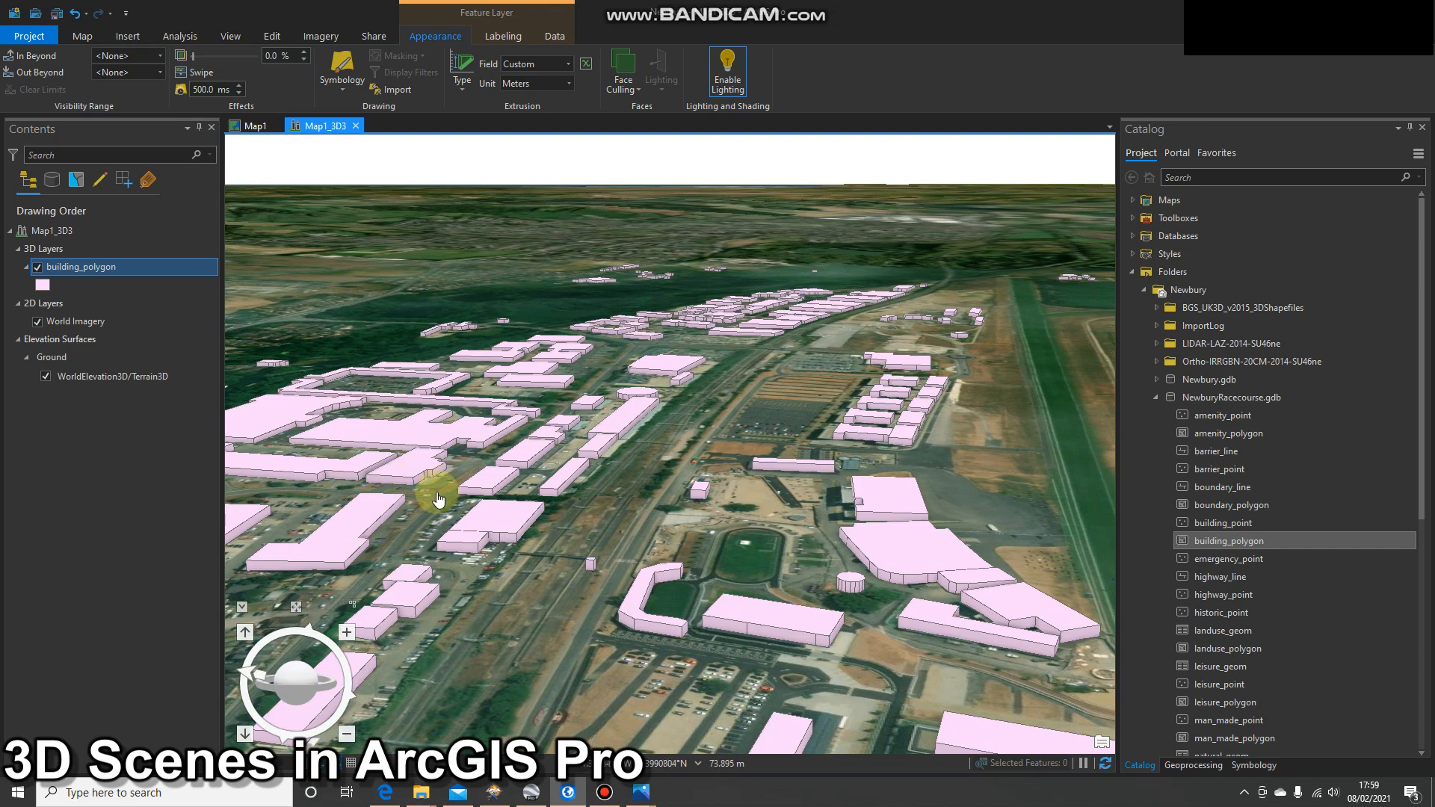
- Inspect the extruded industrial estate buildings beside the railway line from several directions, from the racecourse side round towards the town
{"action": "middle_click", "coordinate": [743, 545]}
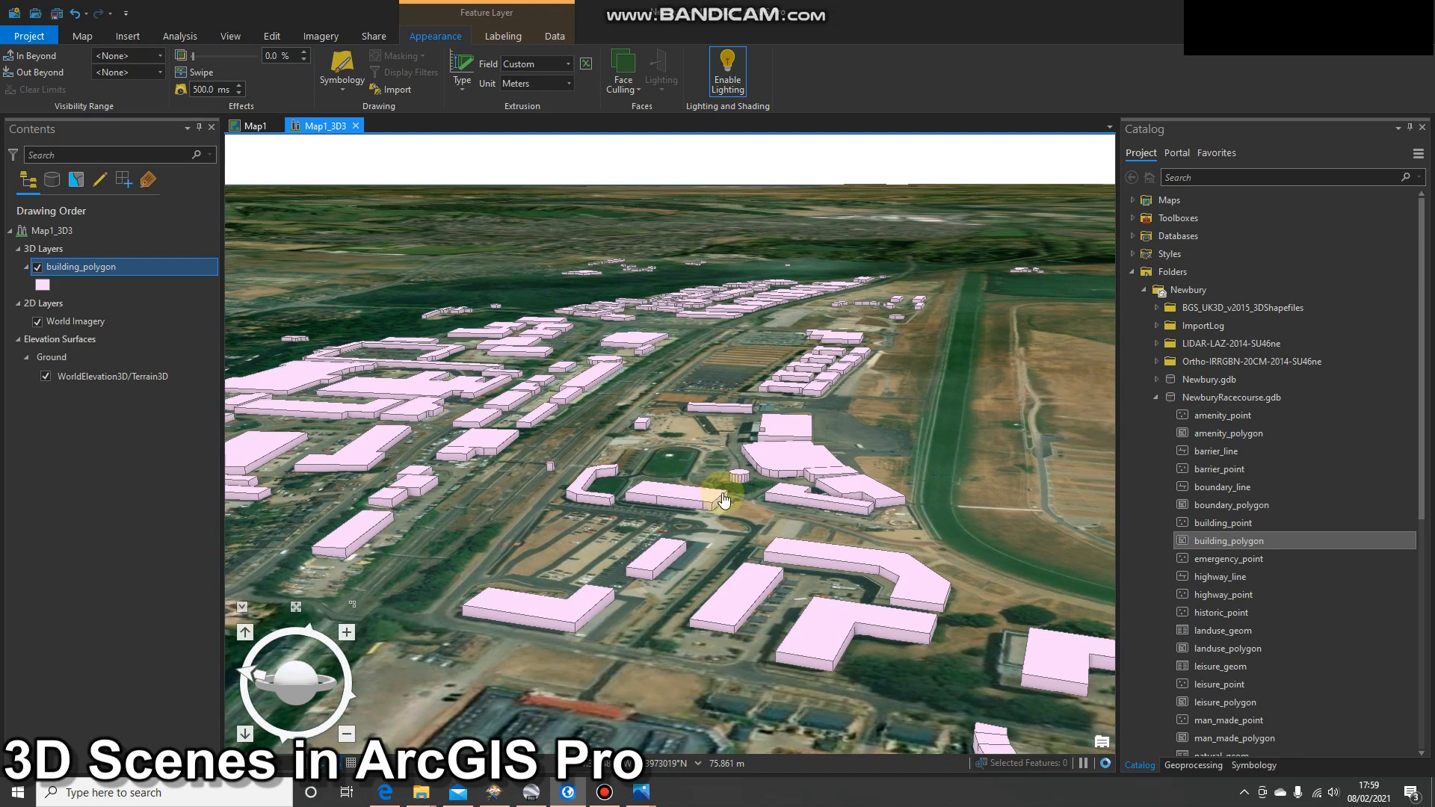
{"action": "middle_click_drag", "start_coordinate": [752, 506], "coordinate": [613, 506]}
{"action": "left_click_drag", "start_coordinate": [770, 428], "coordinate": [555, 534]}
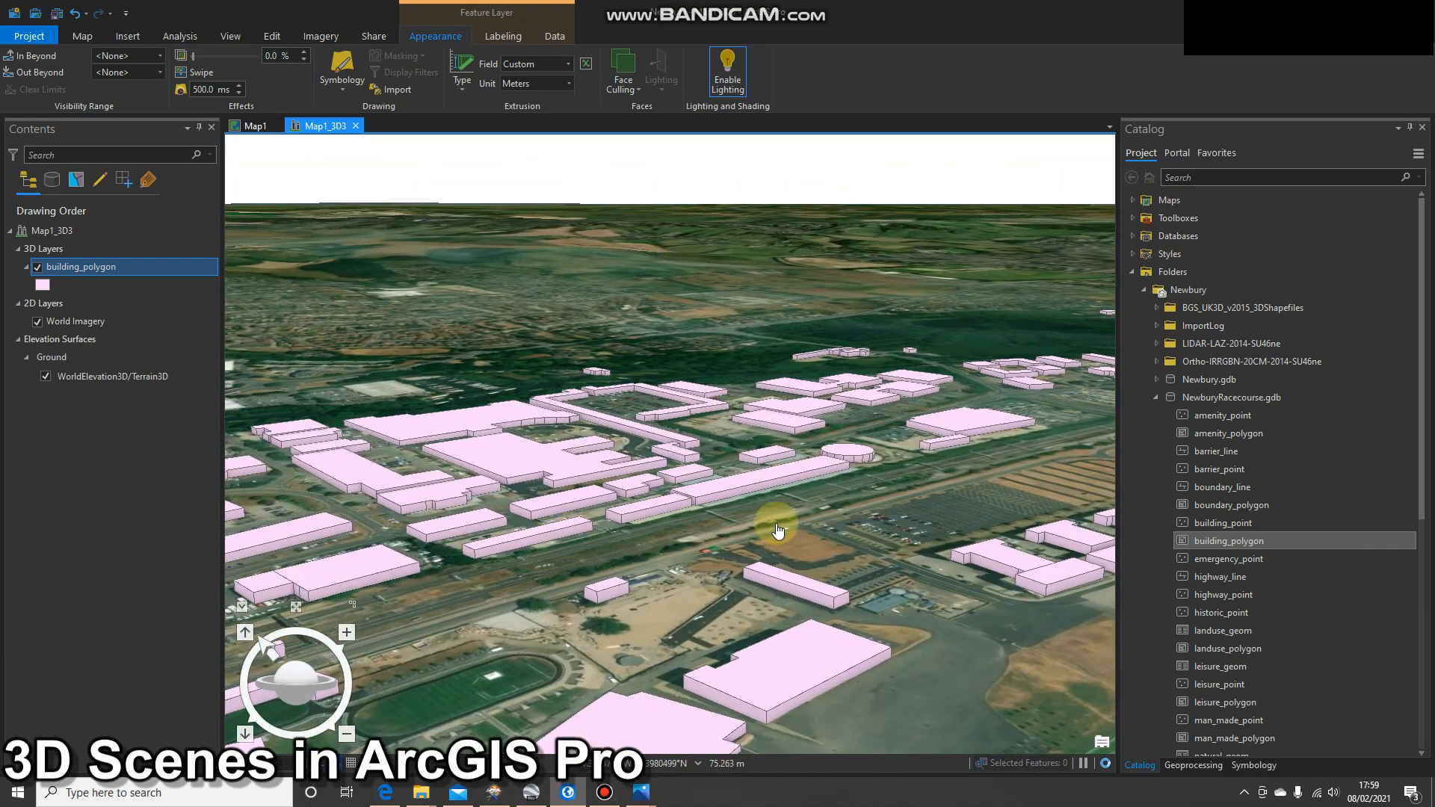
{"action": "middle_click_drag", "start_coordinate": [779, 523], "coordinate": [642, 541]}
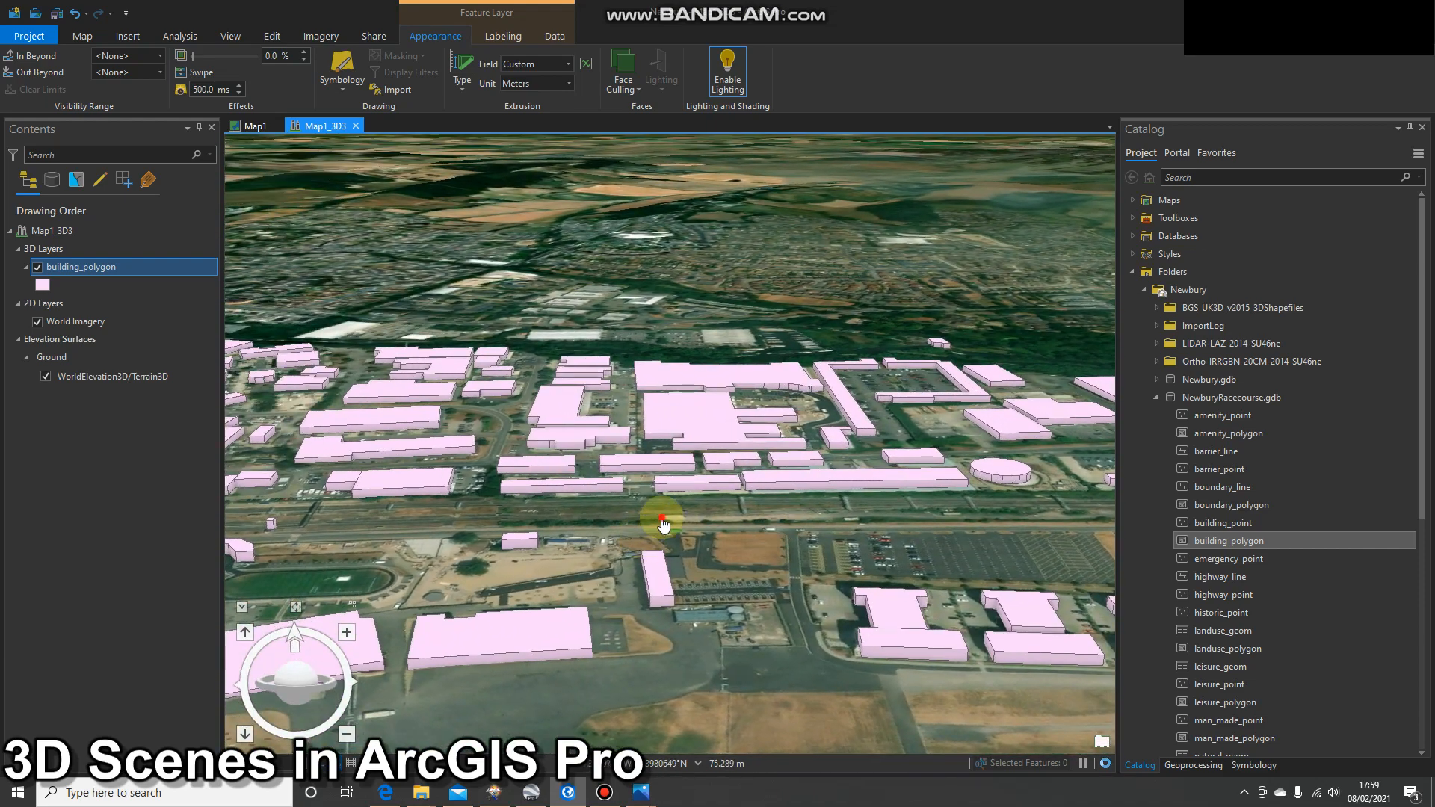
{"action": "mouse_move", "coordinate": [665, 522]}
{"action": "left_mouse_down"}
{"action": "mouse_move", "coordinate": [677, 536]}
{"action": "mouse_move", "coordinate": [662, 521]}
{"action": "left_mouse_up"}
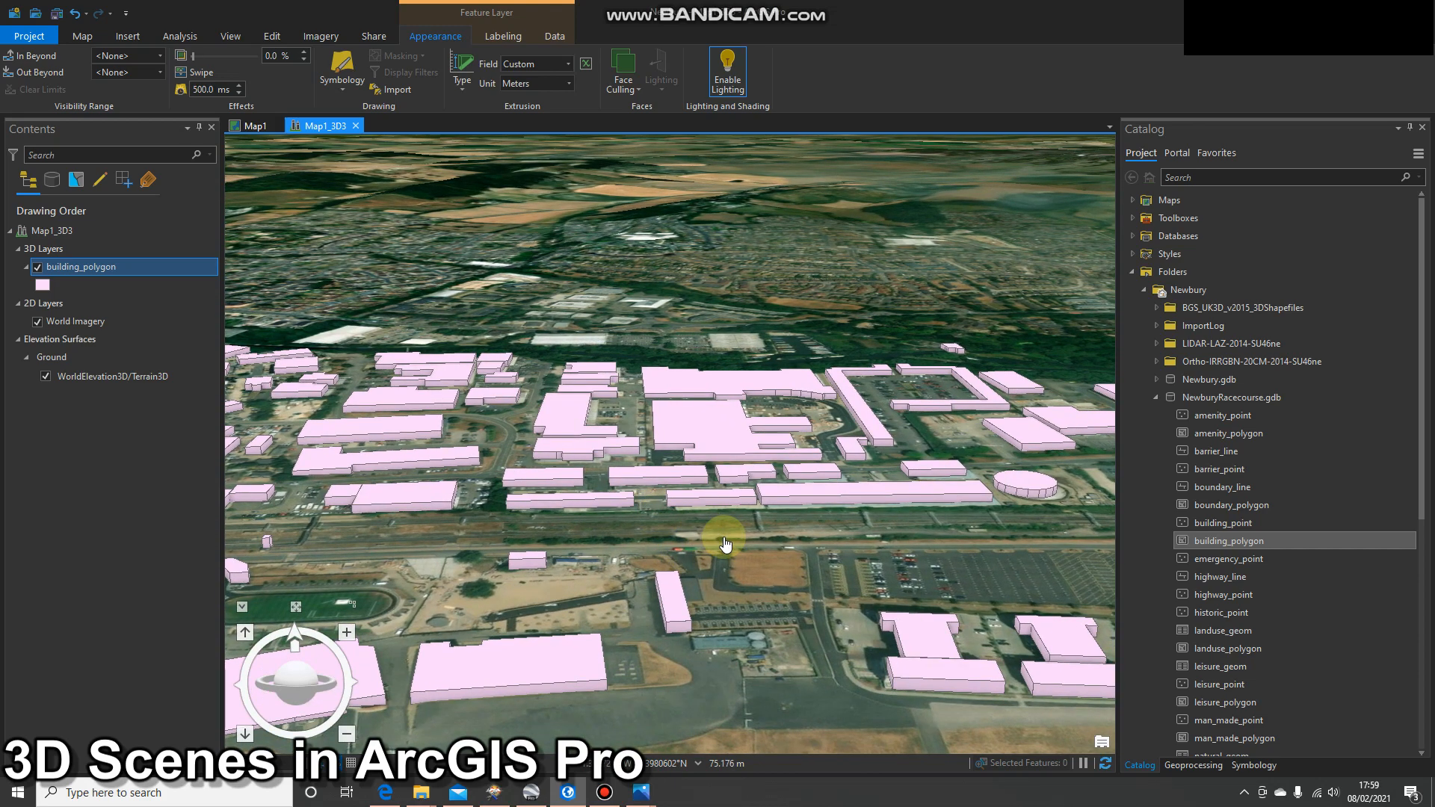
{"action": "middle_click_drag", "start_coordinate": [757, 529], "coordinate": [561, 516]}
{"action": "left_click_drag", "start_coordinate": [590, 487], "coordinate": [613, 595]}
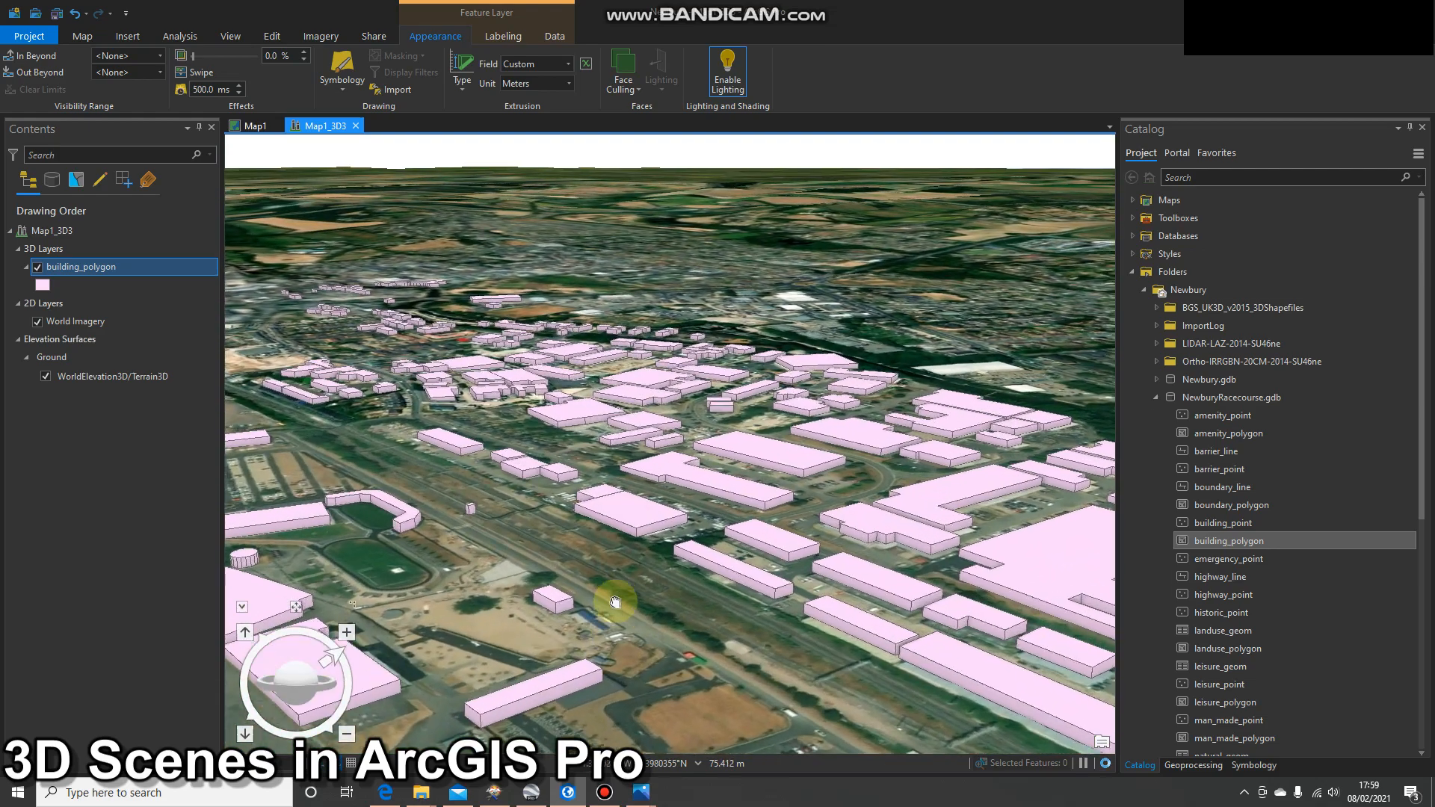
{"action": "left_click_drag", "start_coordinate": [611, 480], "coordinate": [623, 520]}
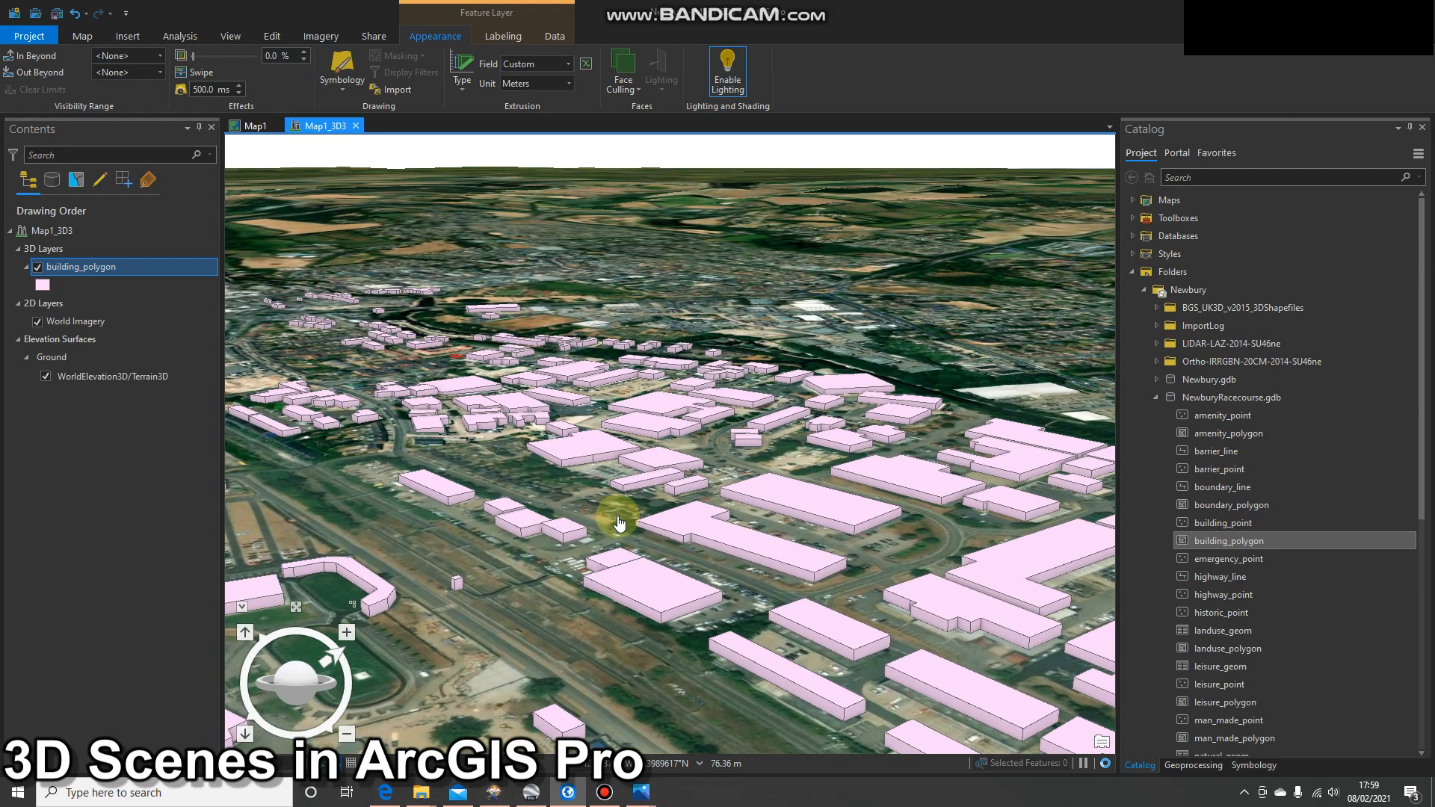